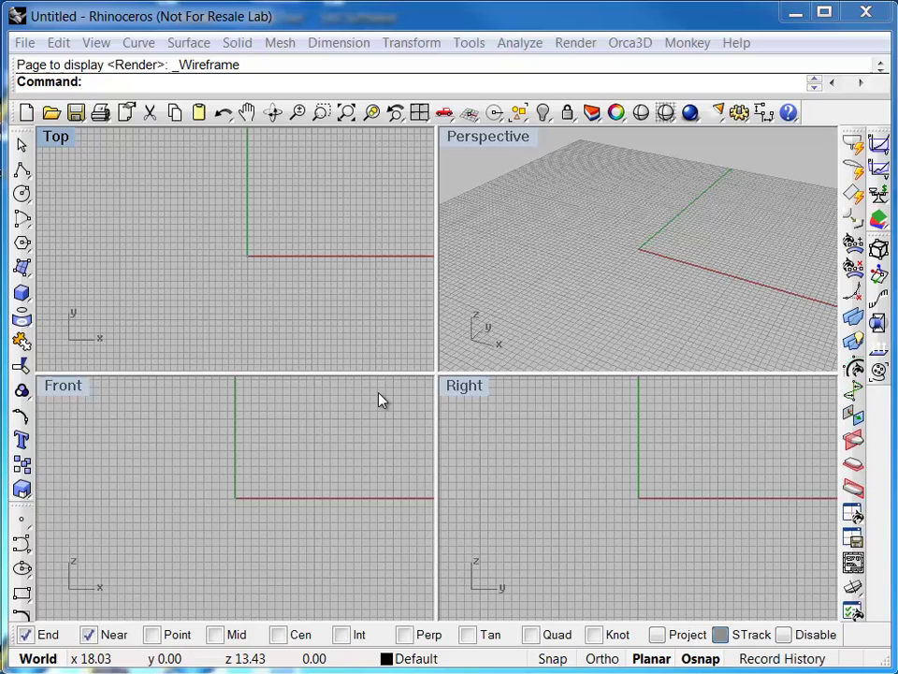
# Draw a corner-to-corner plane in the Front view and open the Perspective display menu.
pyautogui.click(194, 45)
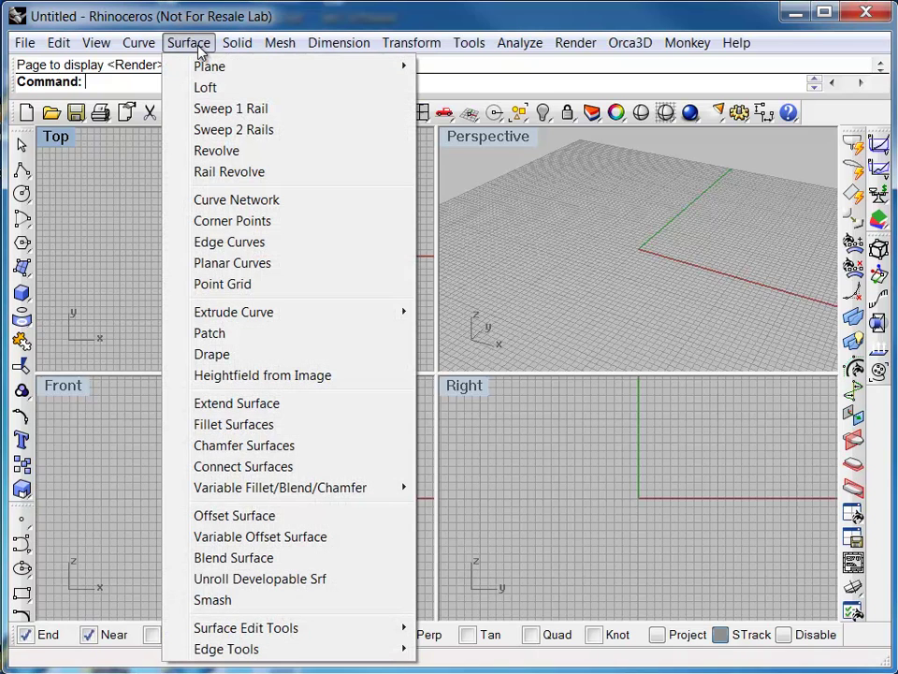
pyautogui.moveTo(243, 73)
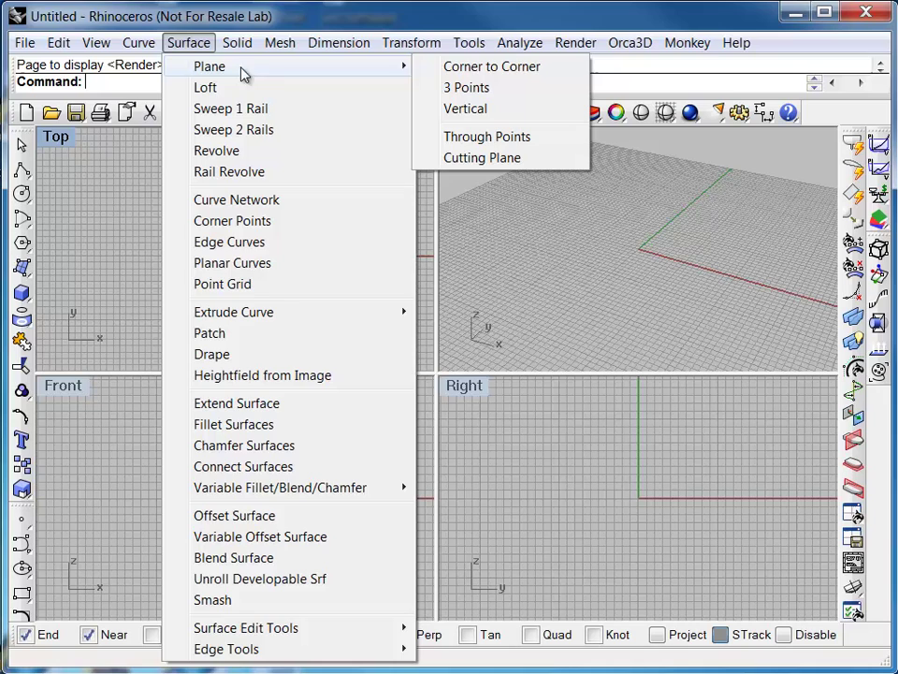
pyautogui.click(455, 69)
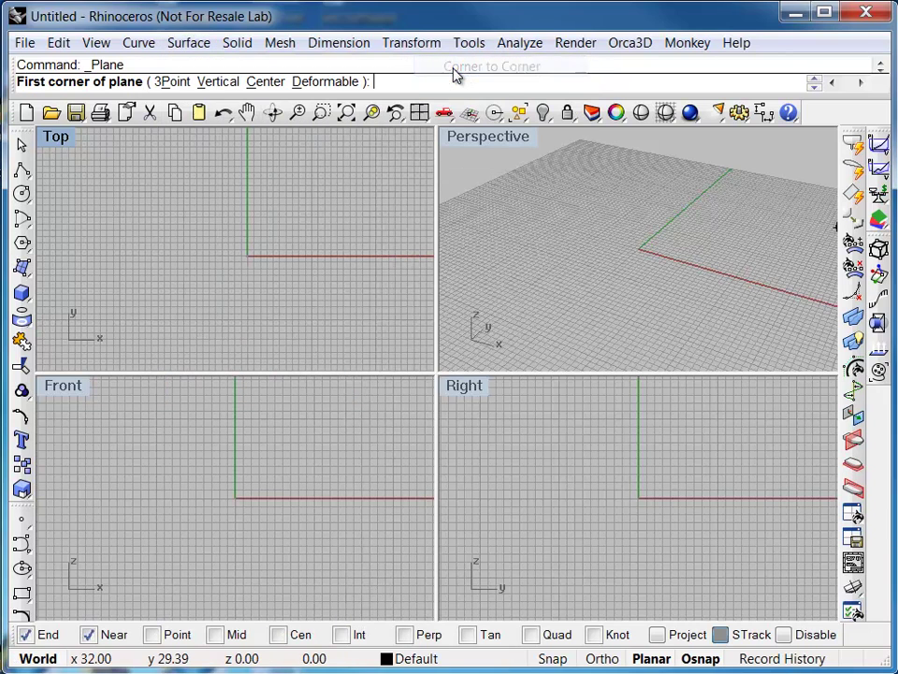
pyautogui.click(150, 449)
pyautogui.click(353, 562)
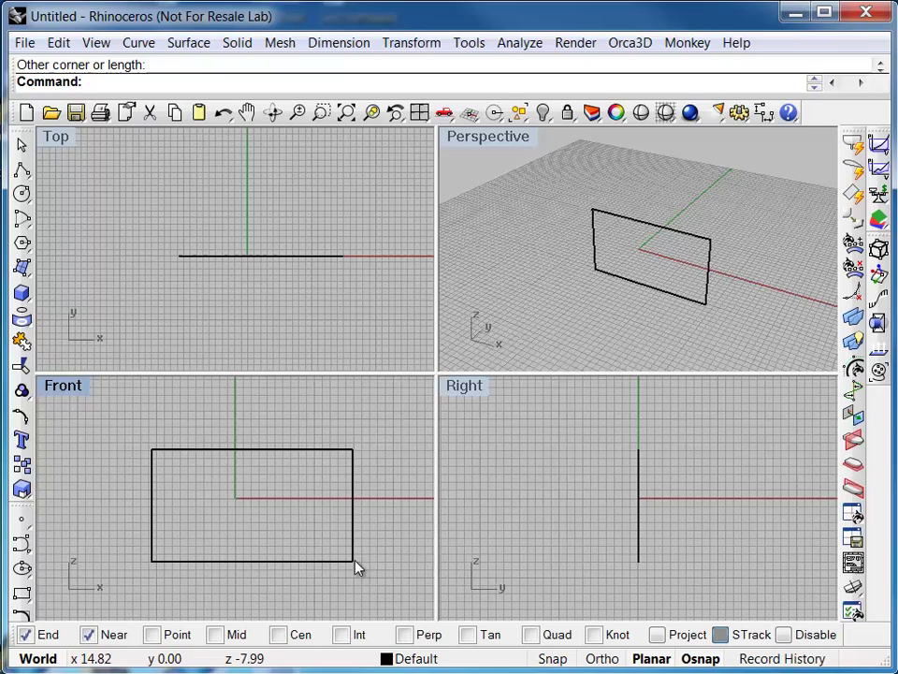
pyautogui.click(514, 140)
pyautogui.click(508, 209)
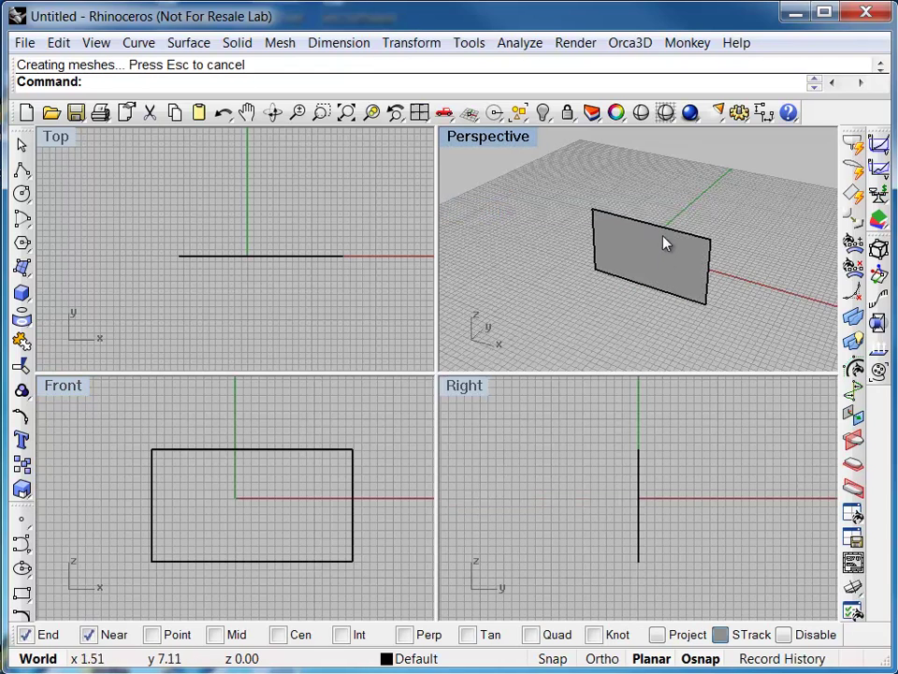
pyautogui.click(514, 45)
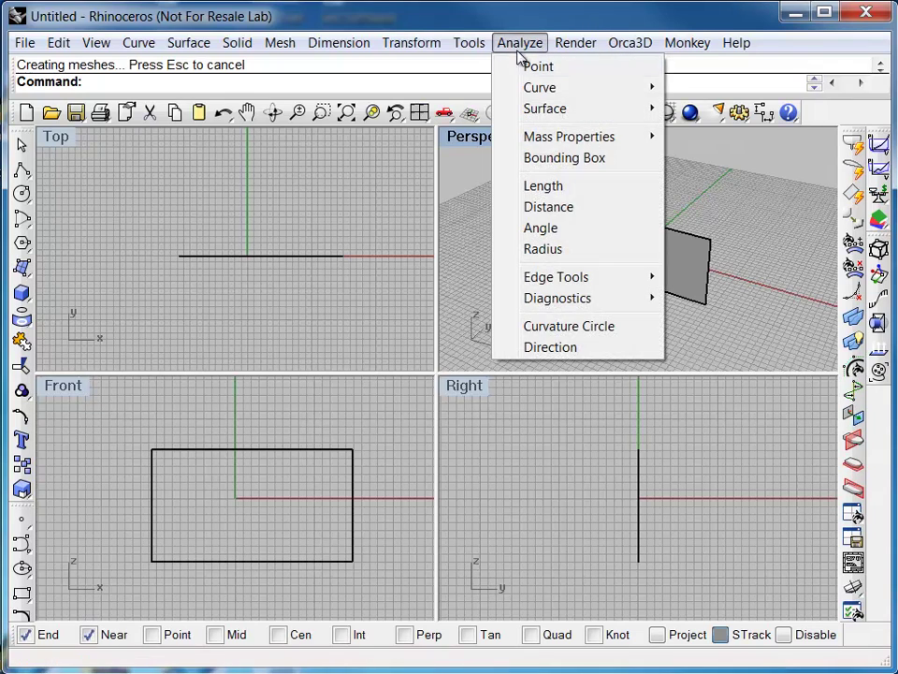
pyautogui.click(552, 350)
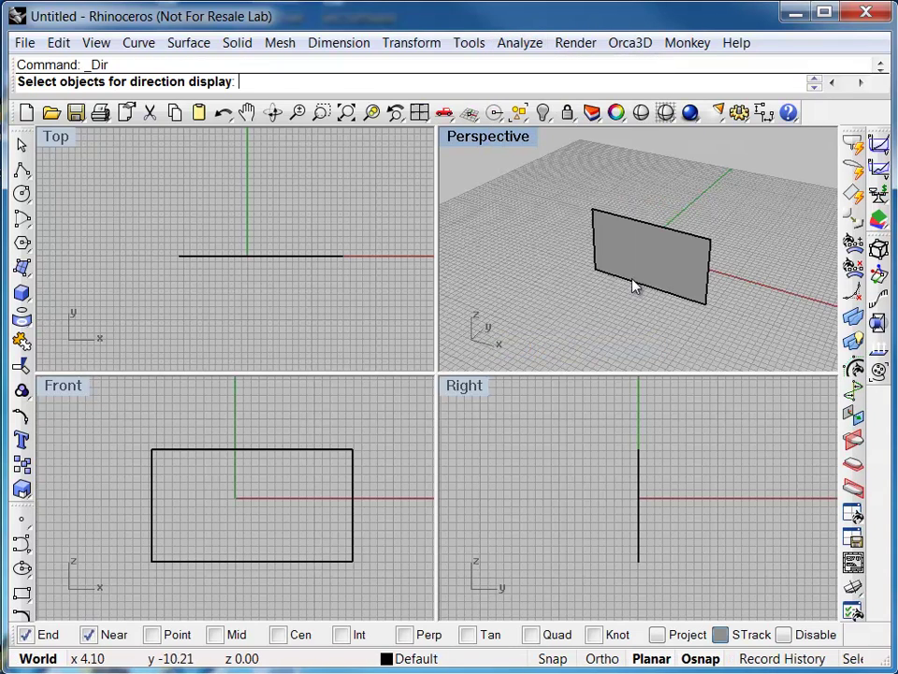
pyautogui.click(633, 286)
pyautogui.press('Return')
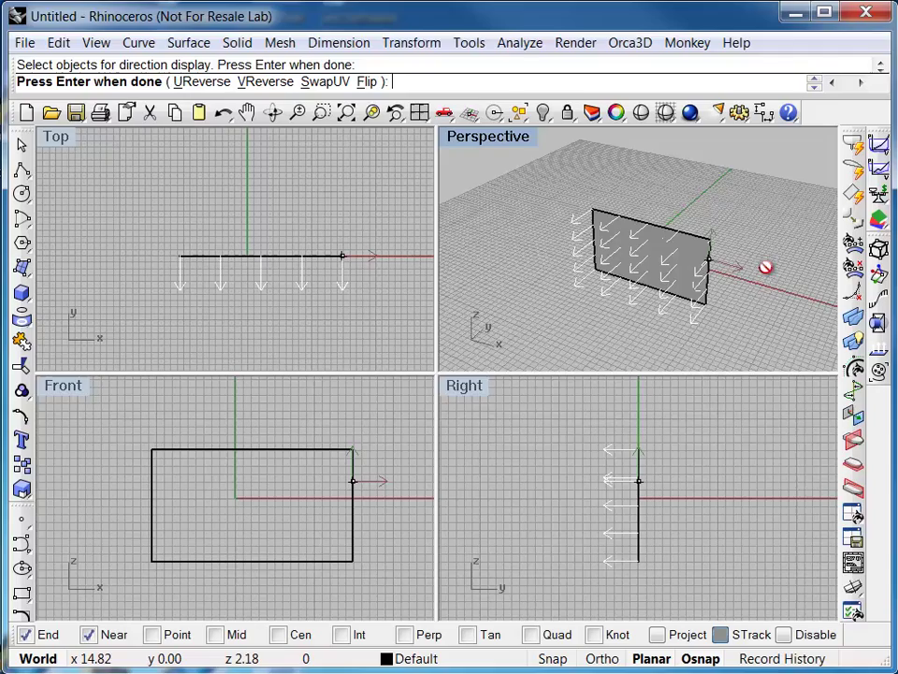
pyautogui.moveTo(765, 268); pyautogui.dragTo(659, 241, button='right')
pyautogui.click(367, 82)
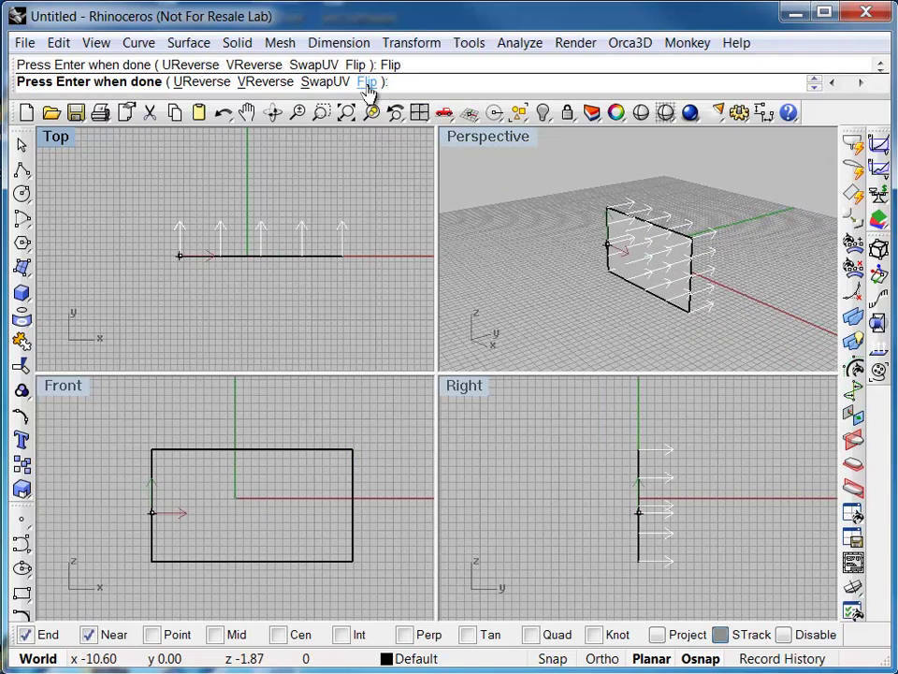
pyautogui.click(367, 82)
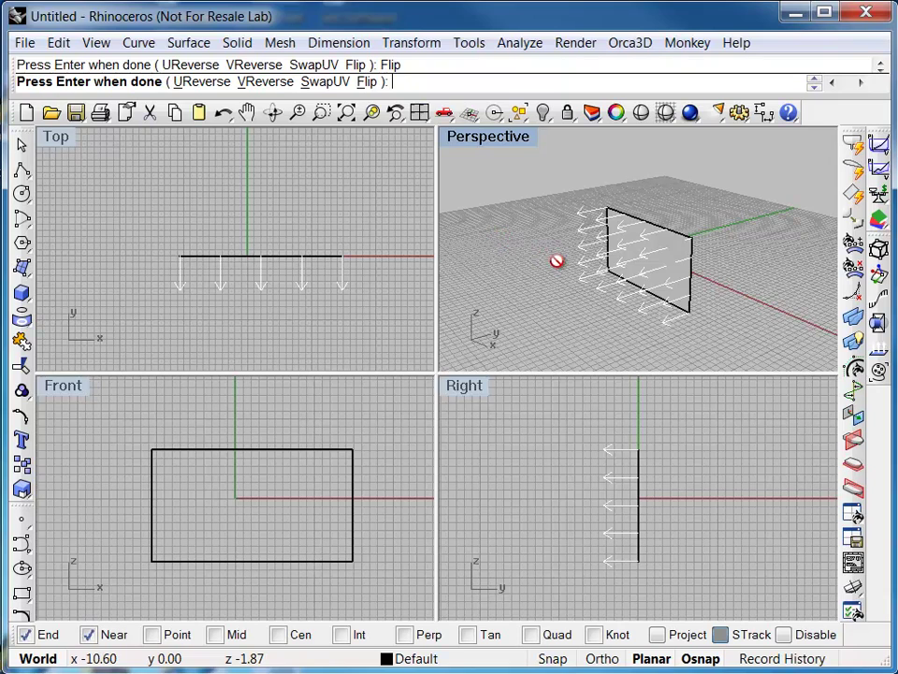
pyautogui.press('Return')
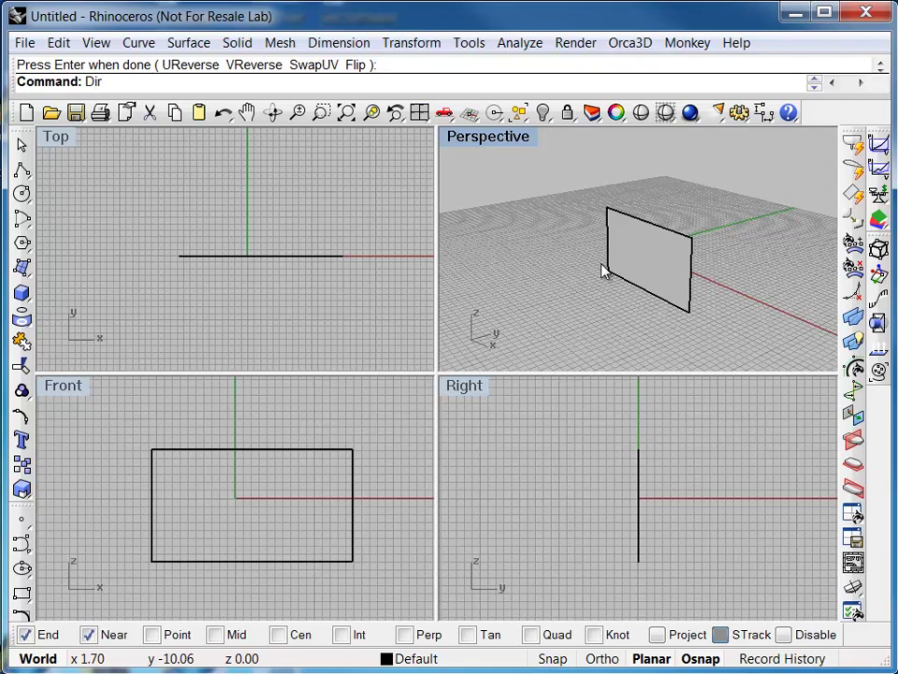
pyautogui.press('Return')
pyautogui.click(626, 261)
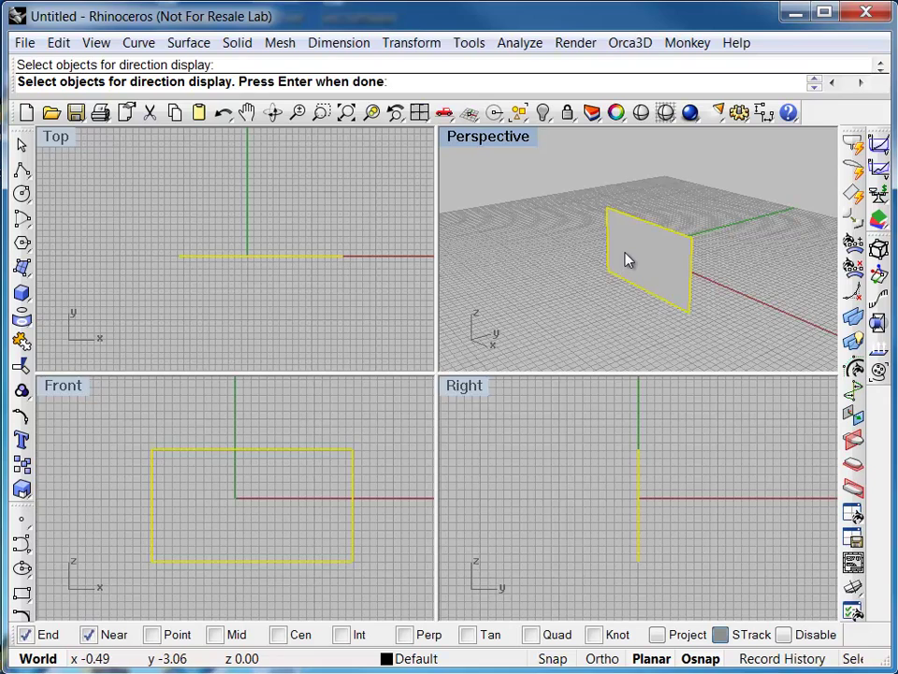
pyautogui.press('Return')
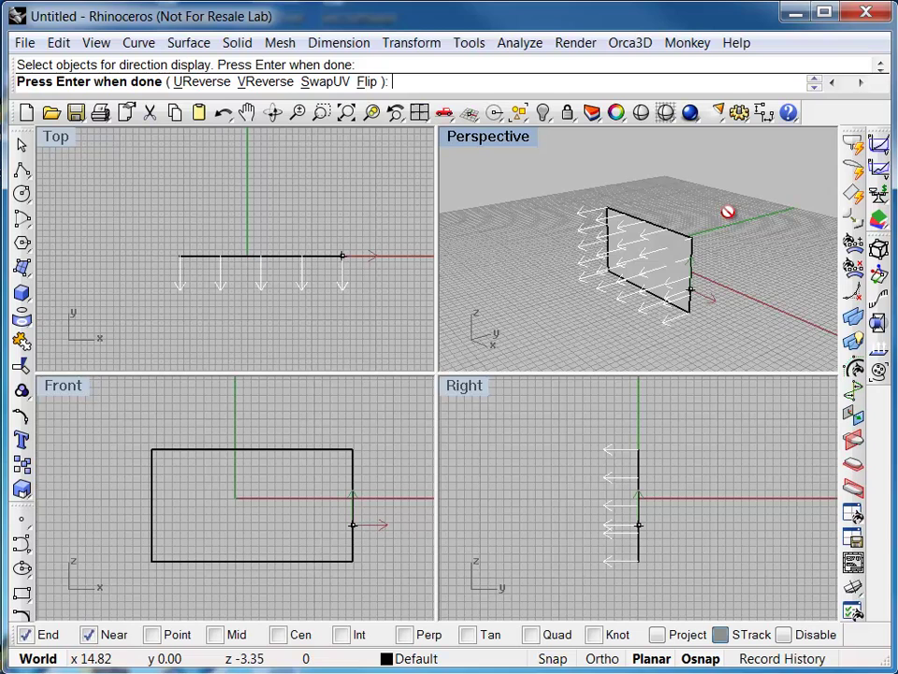
pyautogui.press('Return')
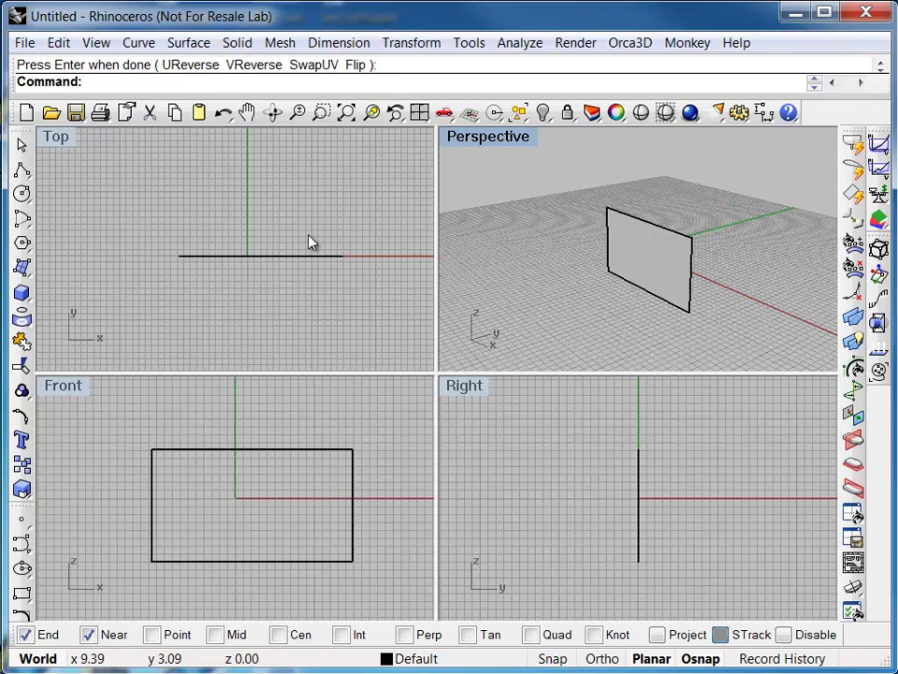
# Open recent ShipWithThruster.3dm without saving the untitled plane, then orbit around the hull.
pyautogui.click(26, 43)
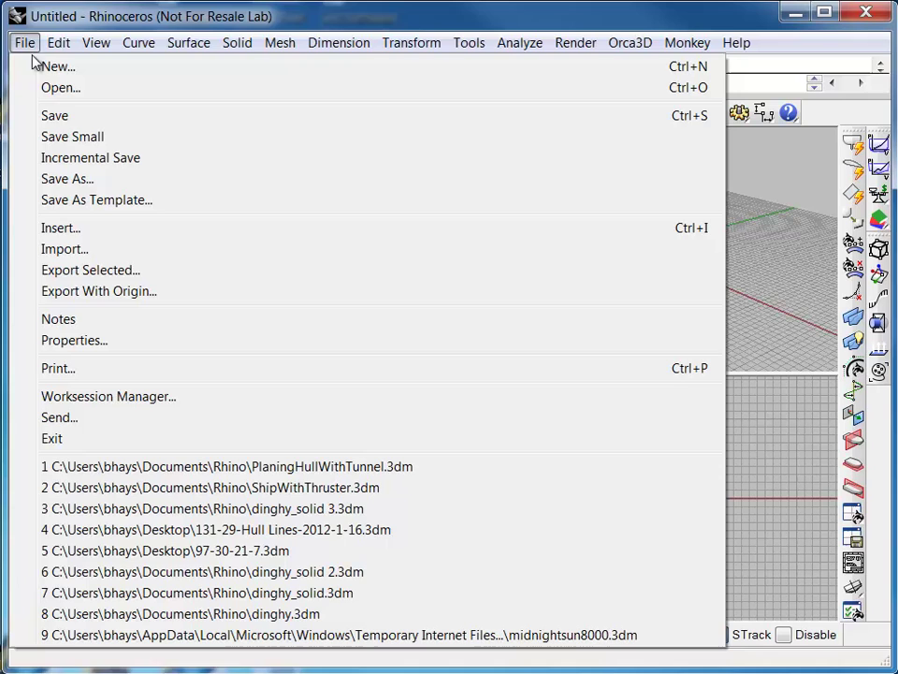
pyautogui.click(145, 496)
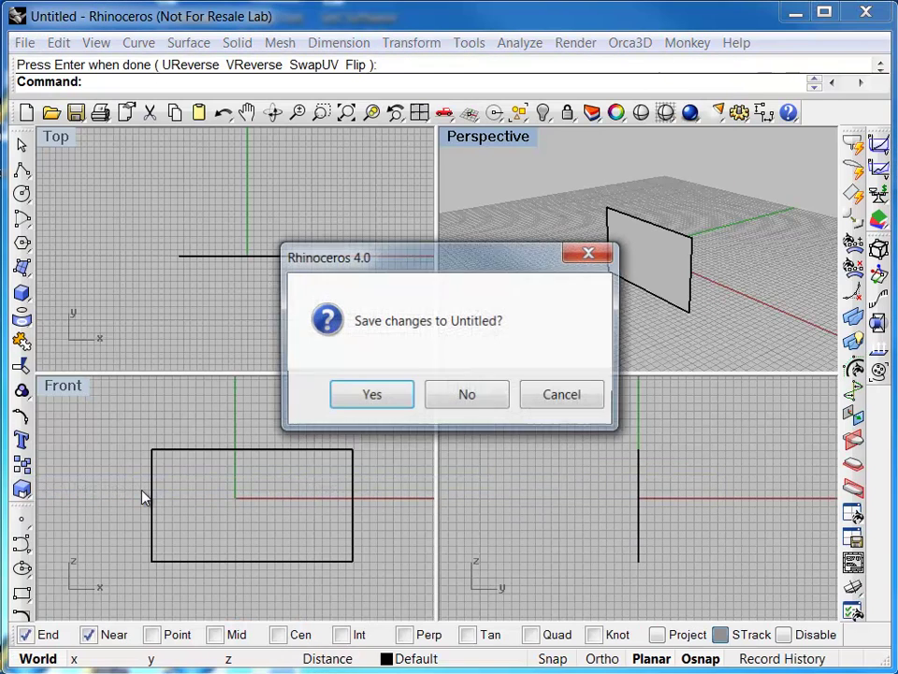
pyautogui.click(447, 396)
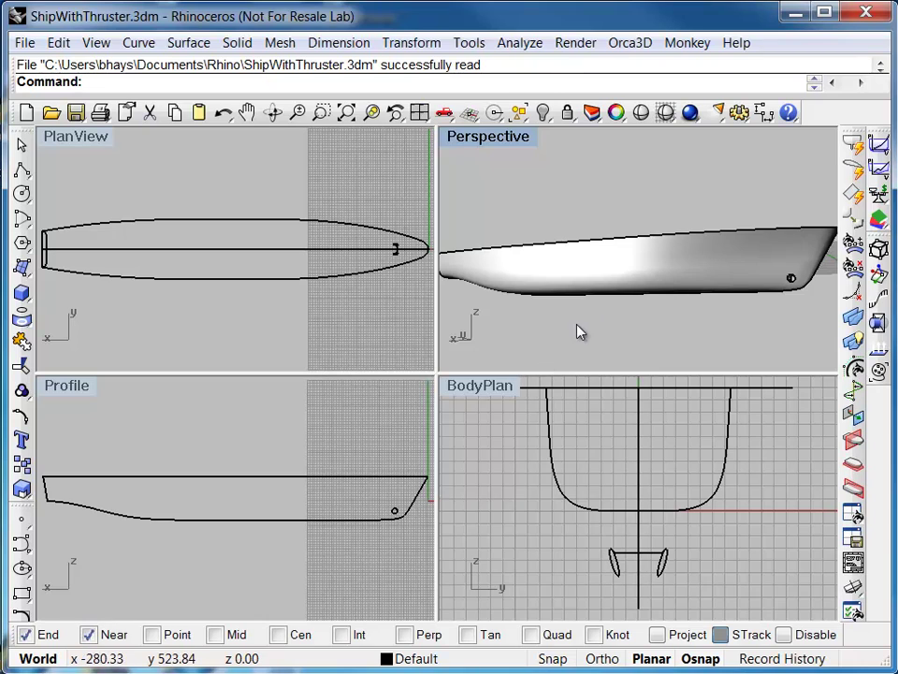
pyautogui.moveTo(623, 337); pyautogui.dragTo(598, 266, button='right')
# Select the hull, run Dir, flip its surface normals, and end the direction check.
pyautogui.click(598, 267)
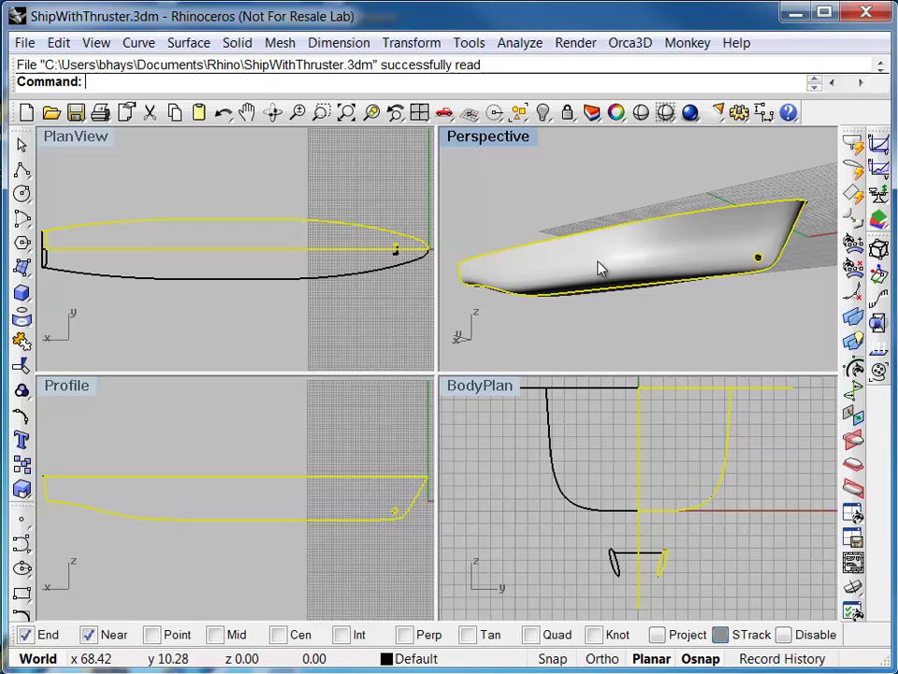
pyautogui.write('Dir')
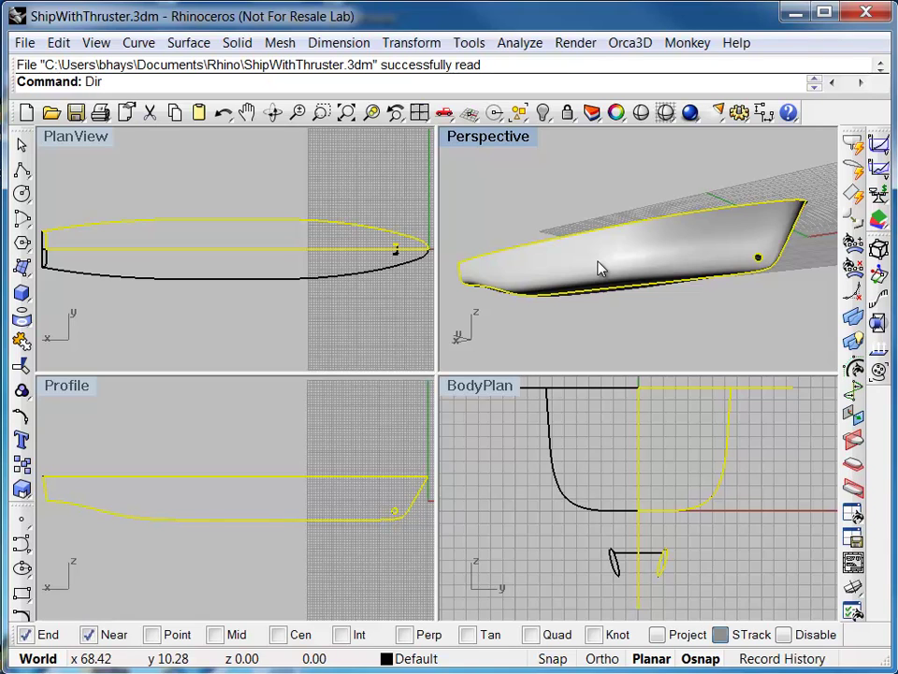
pyautogui.press('Return')
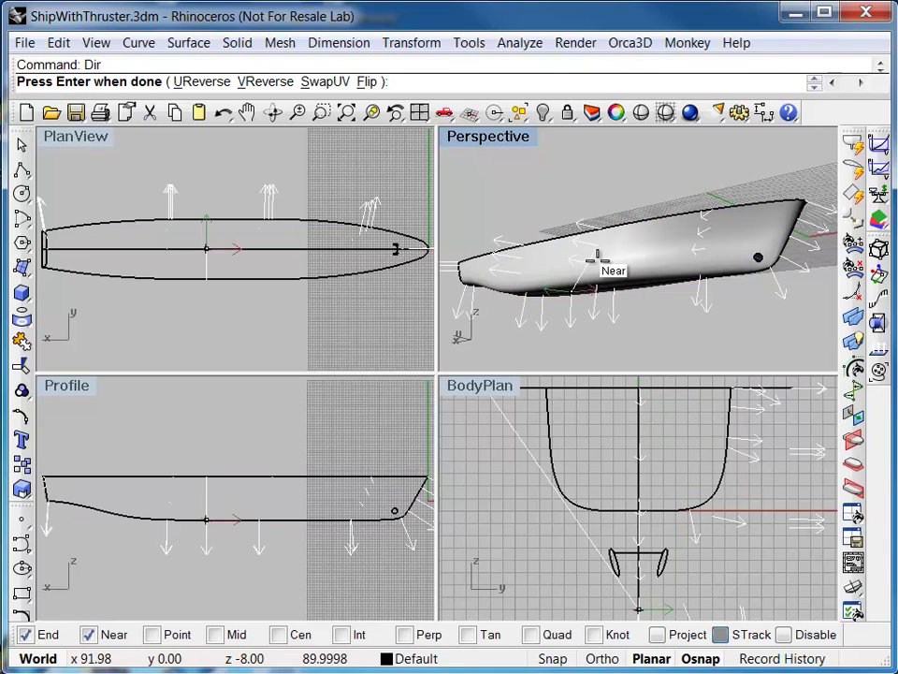
pyautogui.click(519, 43)
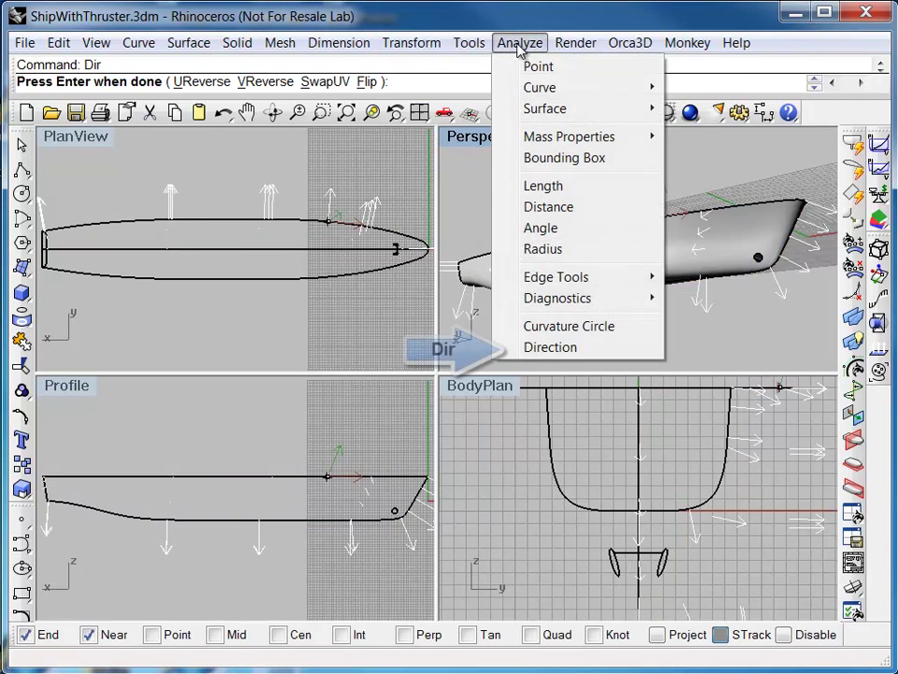
pyautogui.click(546, 364)
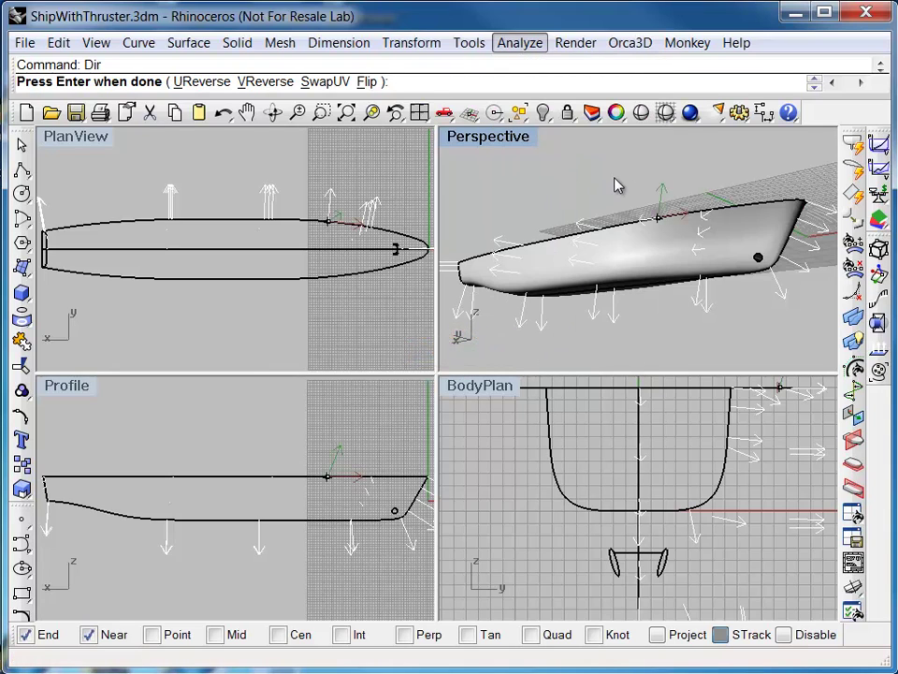
pyautogui.moveTo(621, 199); pyautogui.dragTo(608, 177, button='right')
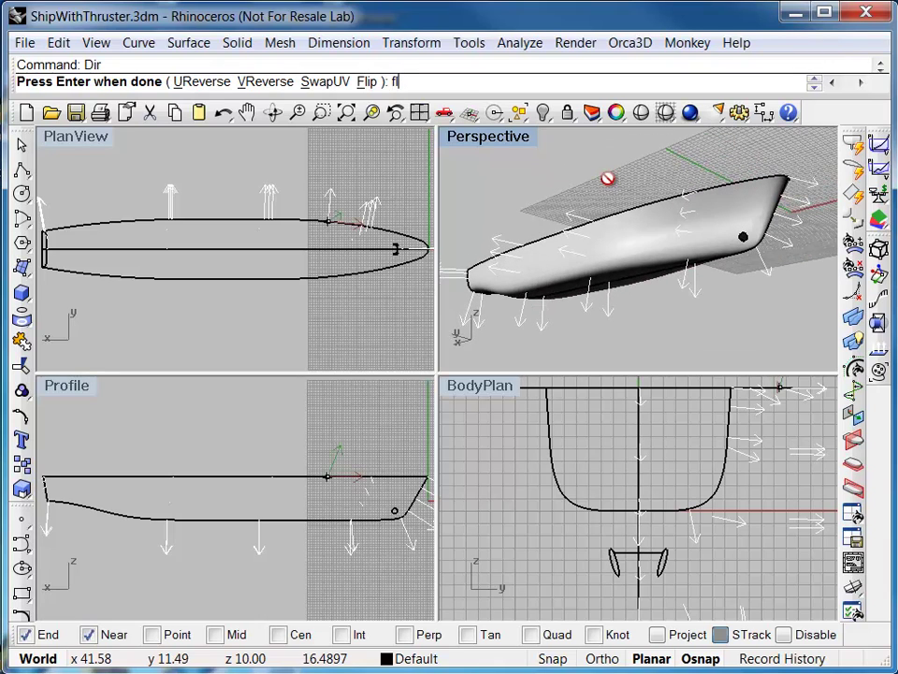
pyautogui.click(371, 83)
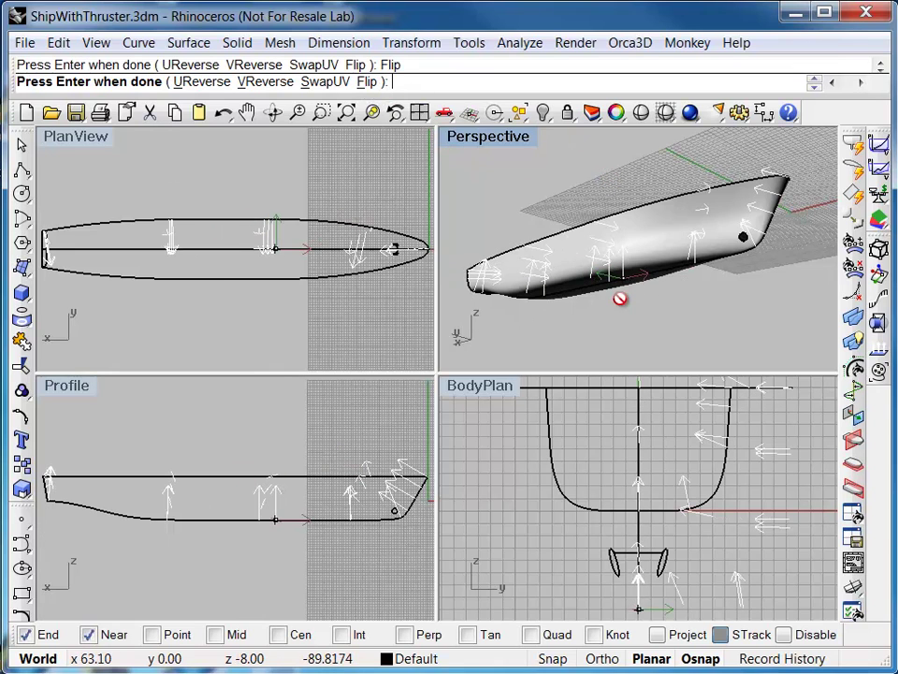
pyautogui.moveTo(603, 302)
pyautogui.mouseDown(button='right')
pyautogui.moveTo(595, 331)
pyautogui.moveTo(528, 369)
pyautogui.moveTo(611, 257)
pyautogui.moveTo(599, 292)
pyautogui.mouseUp(button='right')
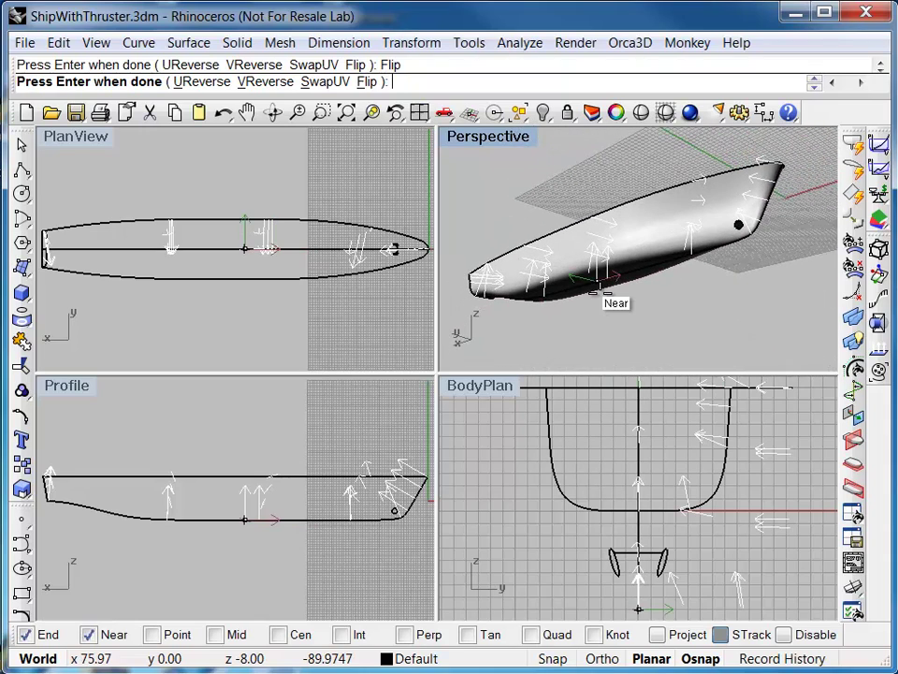
pyautogui.rightClick(600, 302)
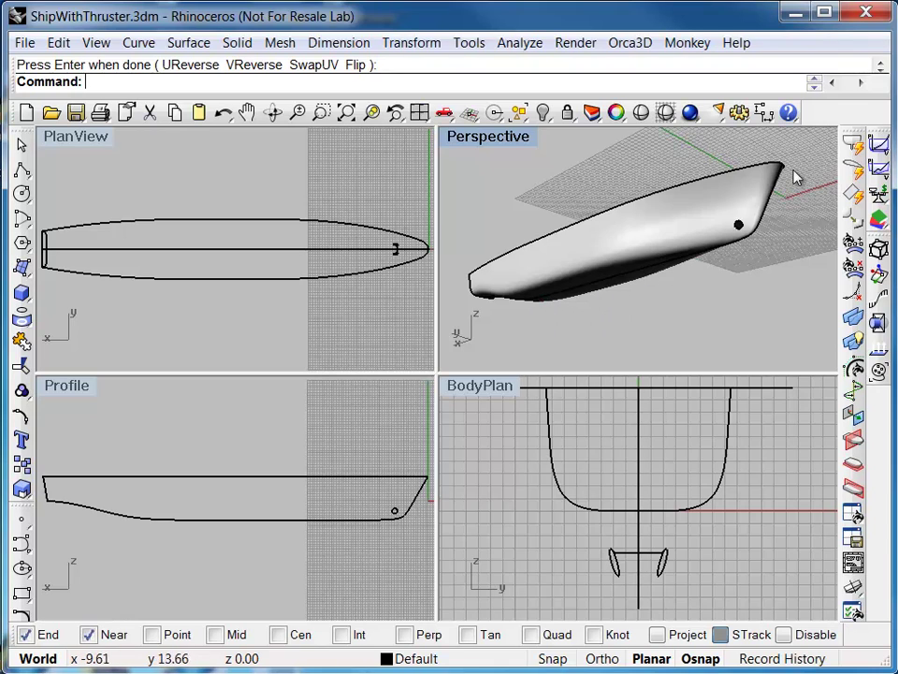
# Window-select all seven hull surfaces and inspect their normals with Analyze > Direction.
pyautogui.moveTo(791, 151); pyautogui.dragTo(469, 342)
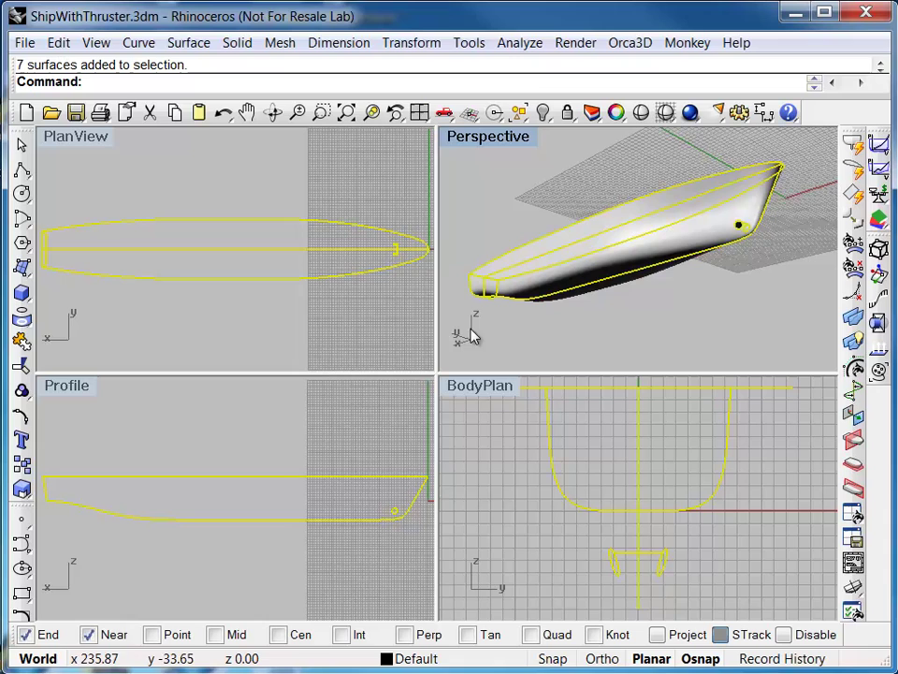
pyautogui.click(520, 43)
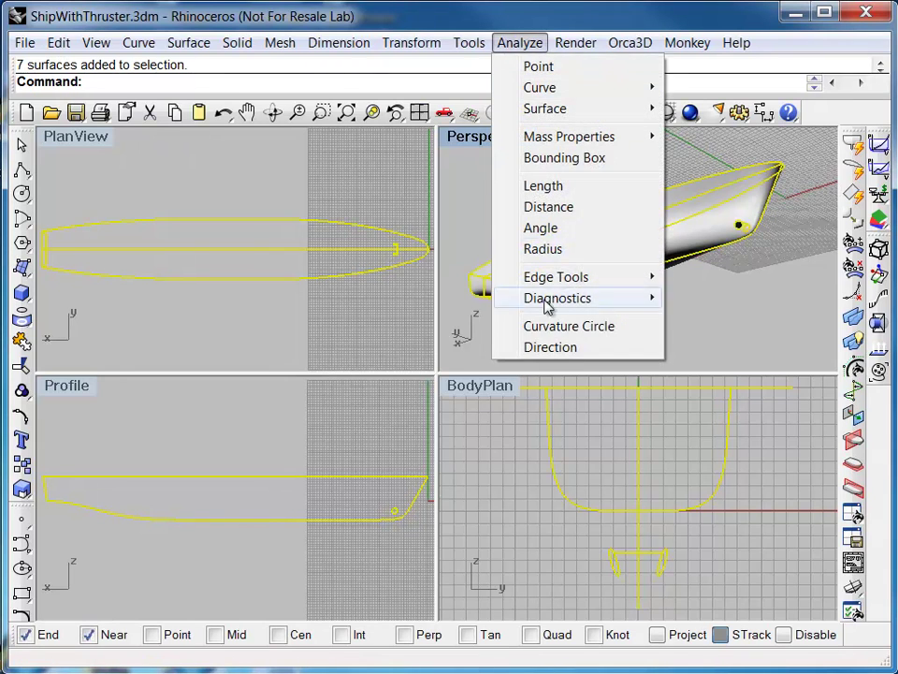
pyautogui.click(553, 348)
pyautogui.moveTo(519, 192); pyautogui.dragTo(494, 198, button='right')
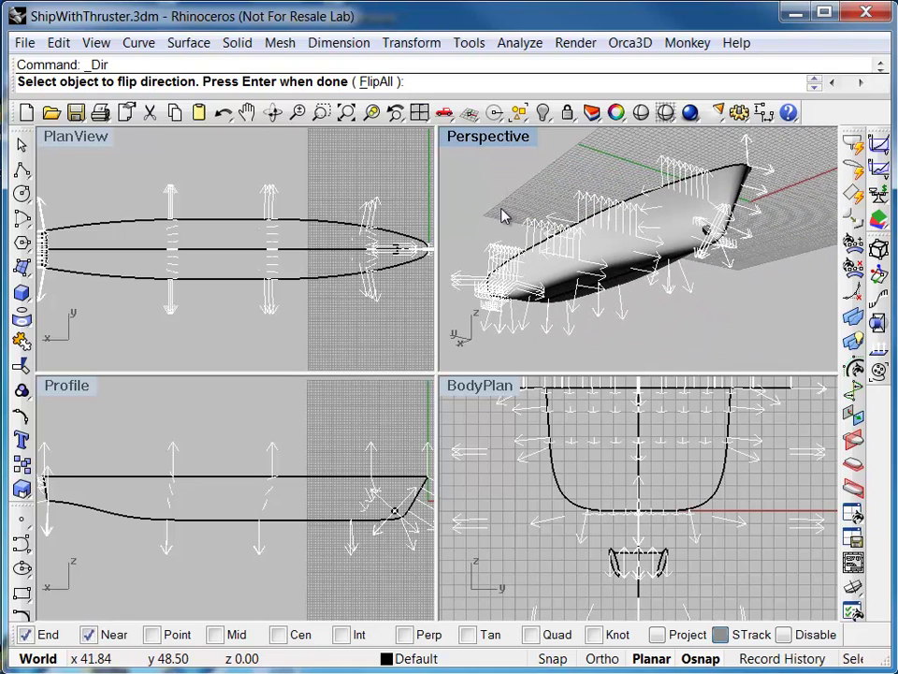
pyautogui.press('Return')
pyautogui.click(508, 138)
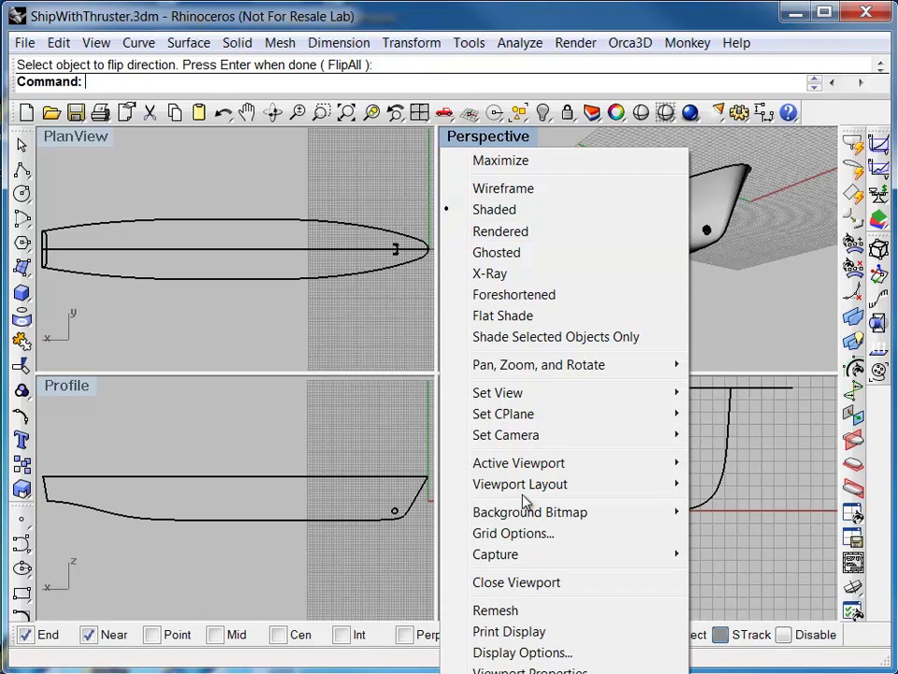
# Set the Shaded display mode to draw backfaces in a single red colour.
pyautogui.click(522, 652)
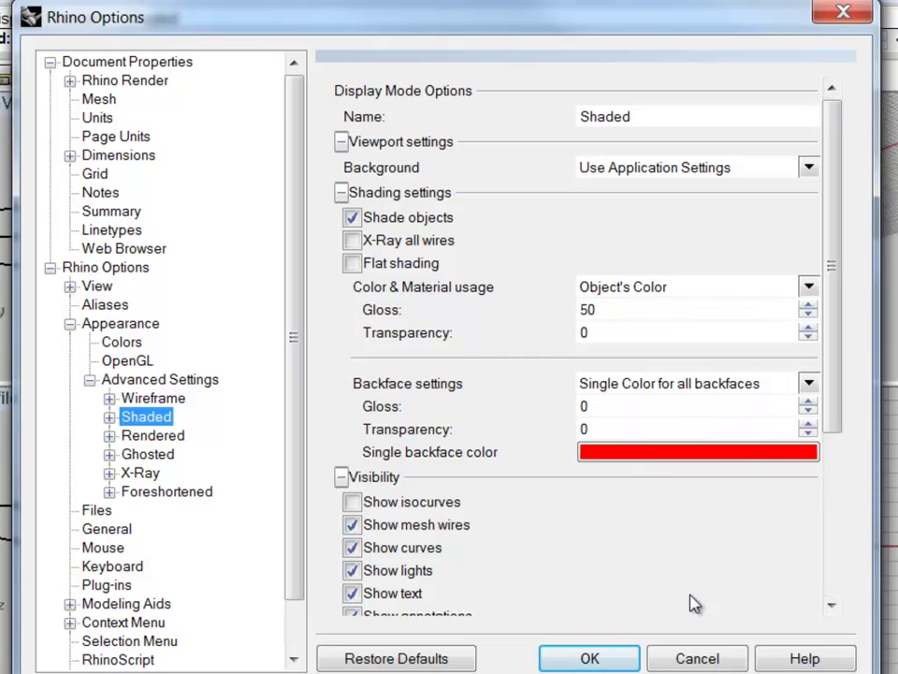
pyautogui.click(600, 655)
# Hide the outer hull surface, then orbit and zoom in on the red thruster tunnel area.
pyautogui.click(627, 264)
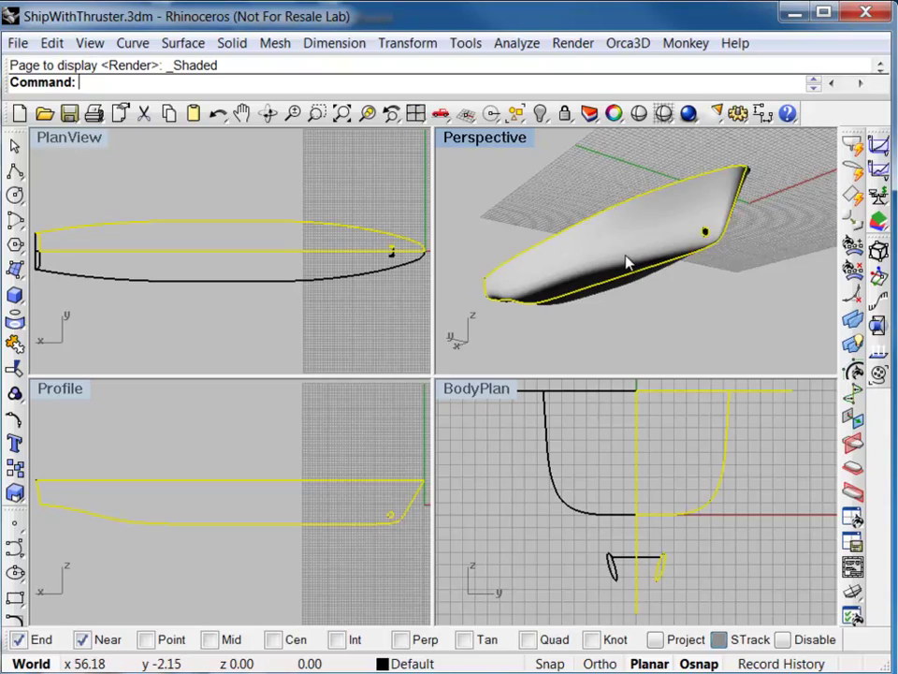
pyautogui.click(540, 112)
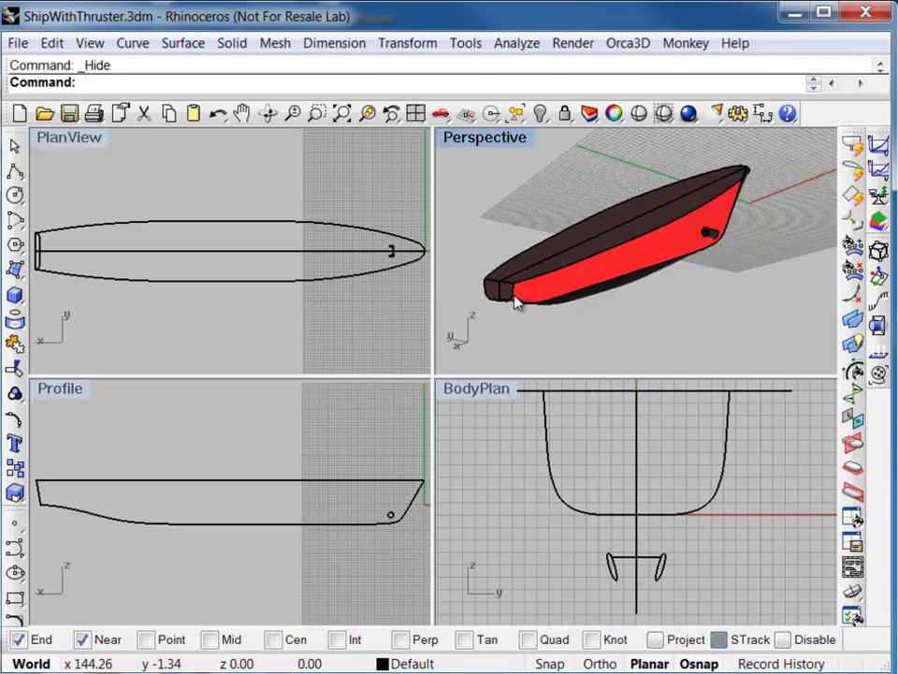
pyautogui.moveTo(577, 322); pyautogui.dragTo(472, 249, button='right')
pyautogui.moveTo(655, 201); pyautogui.dragTo(516, 211, button='right')
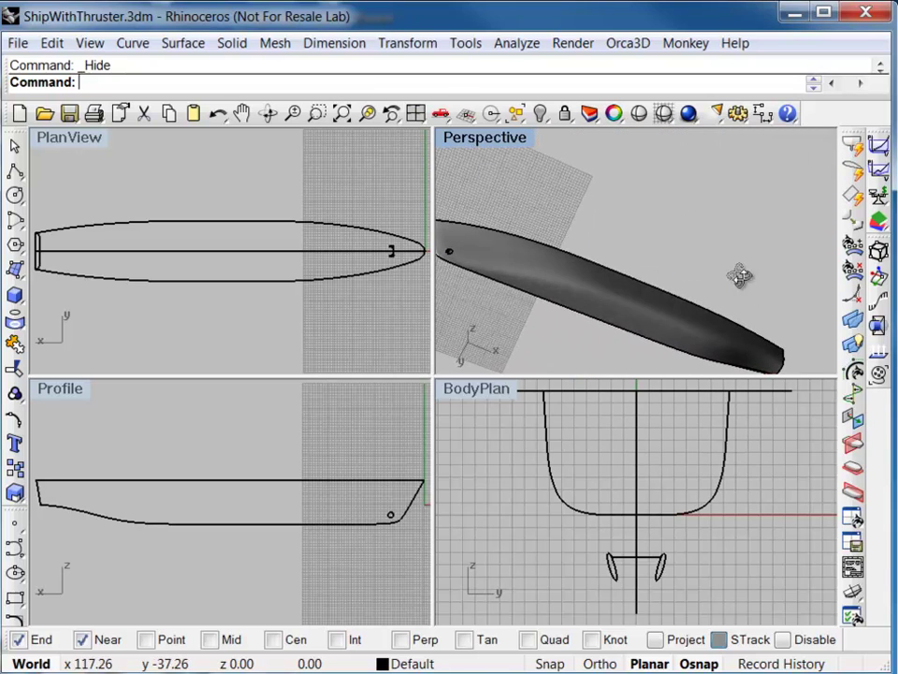
pyautogui.moveTo(740, 266); pyautogui.dragTo(739, 301, button='right')
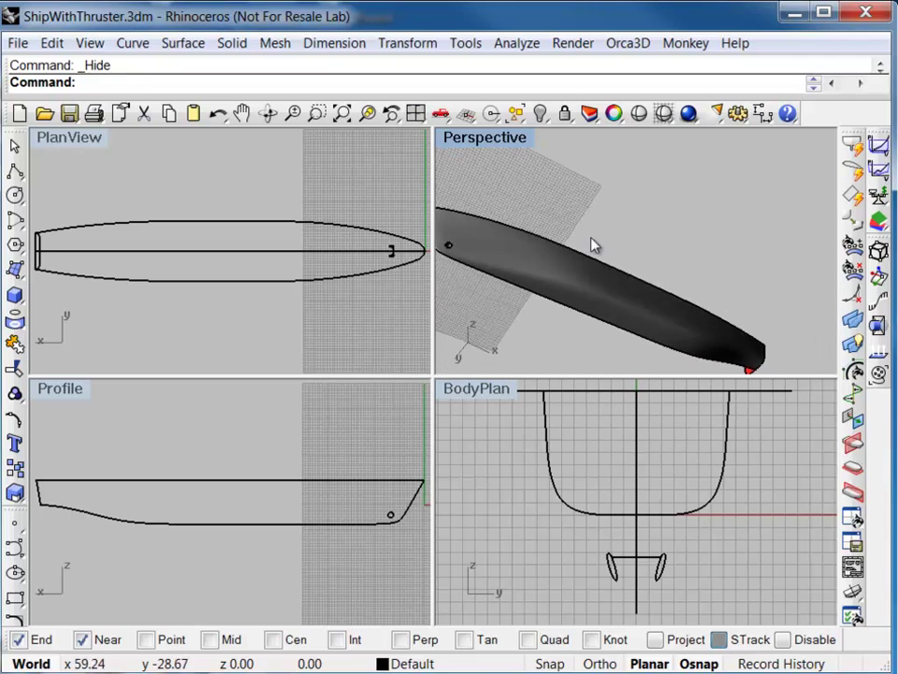
pyautogui.moveTo(511, 244); pyautogui.dragTo(813, 372, button='right')
pyautogui.scroll(3, 741, 291)
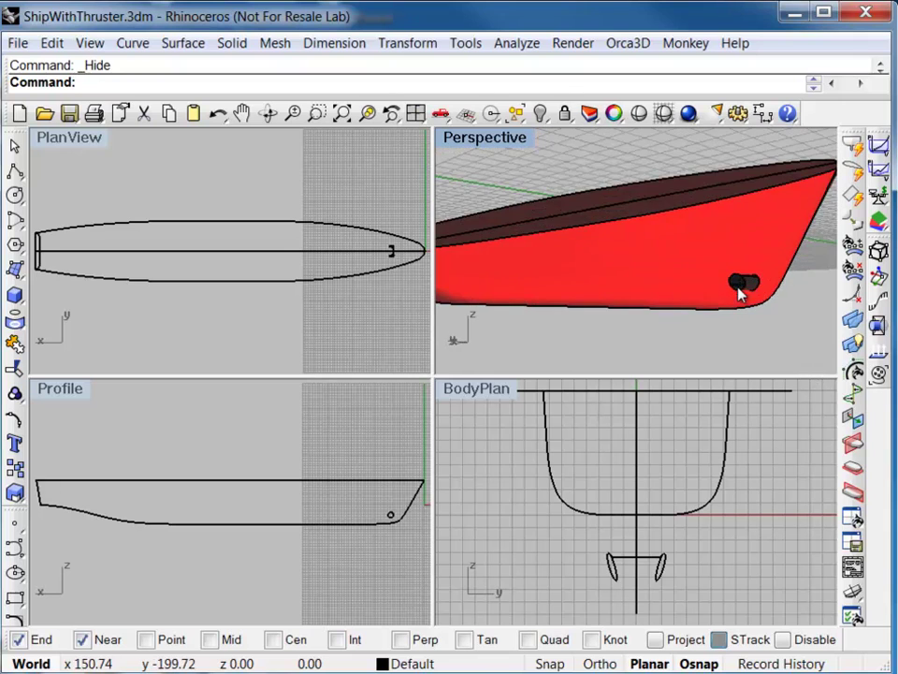
pyautogui.moveTo(741, 291); pyautogui.dragTo(770, 309, button='right')
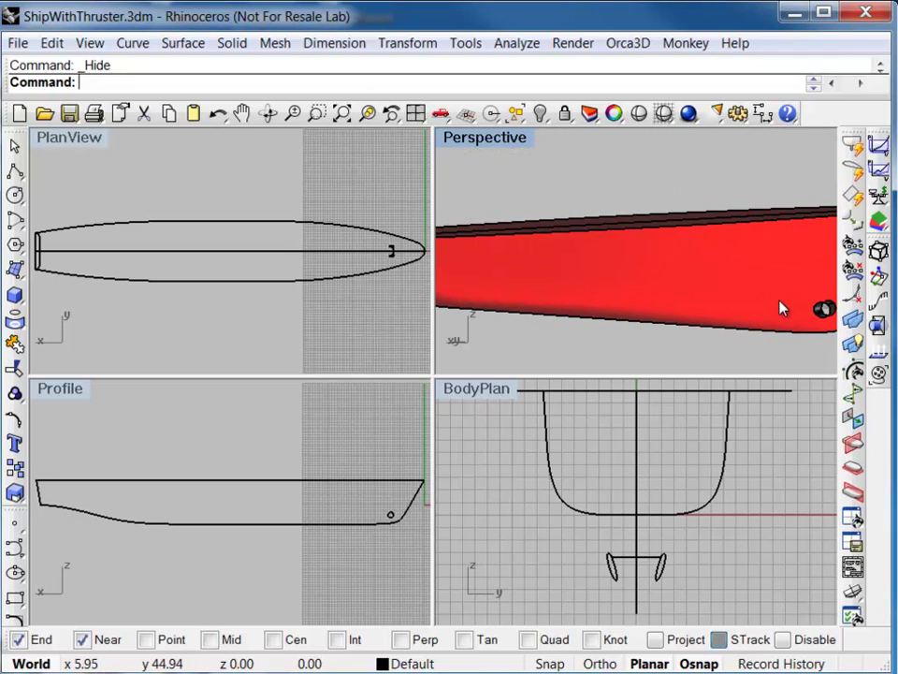
pyautogui.moveTo(796, 353); pyautogui.dragTo(682, 305, button='right')
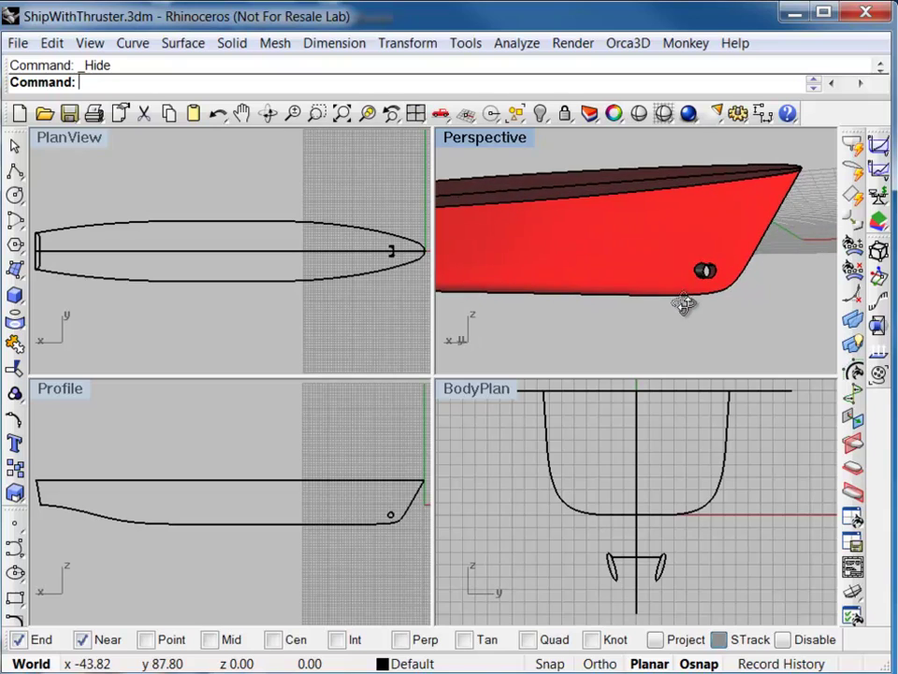
pyautogui.scroll(5, 709, 271)
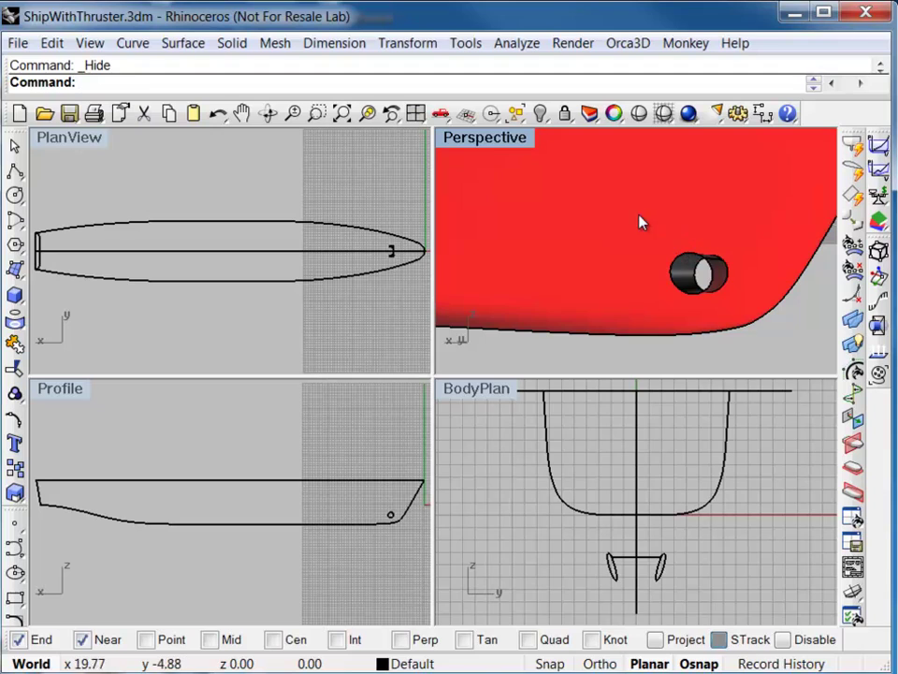
# Select the thruster tunnel cylinder and flip its surface direction with Dir.
pyautogui.click(686, 278)
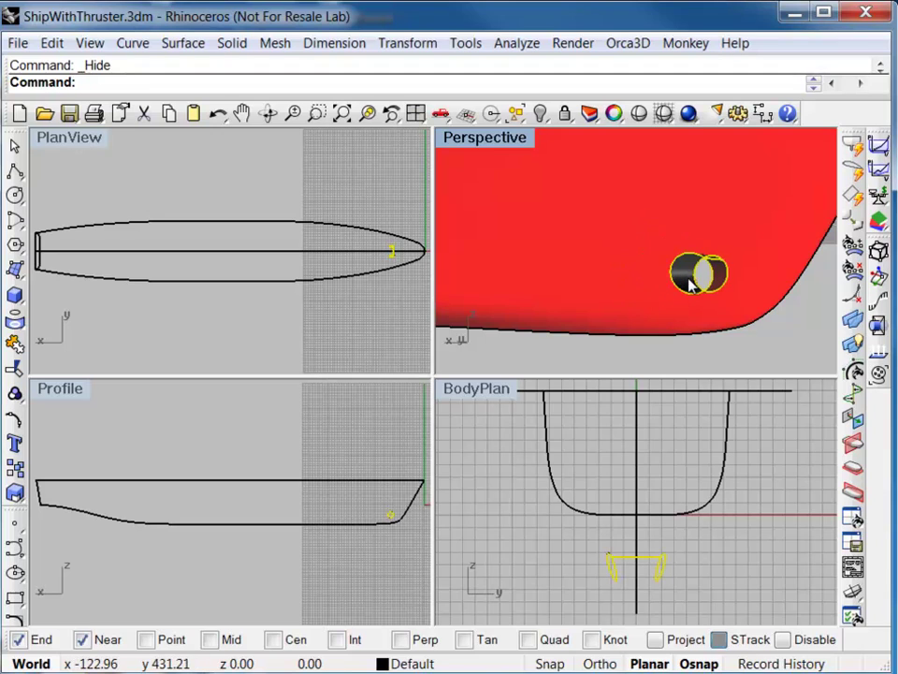
pyautogui.write('Dir')
pyautogui.press('Return')
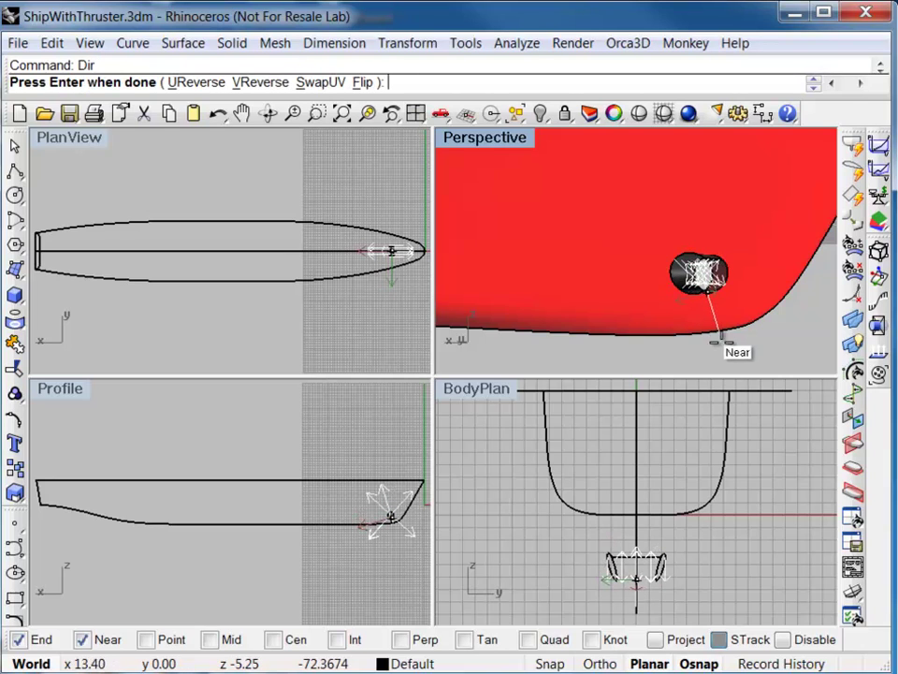
pyautogui.moveTo(662, 368); pyautogui.dragTo(681, 345, button='right')
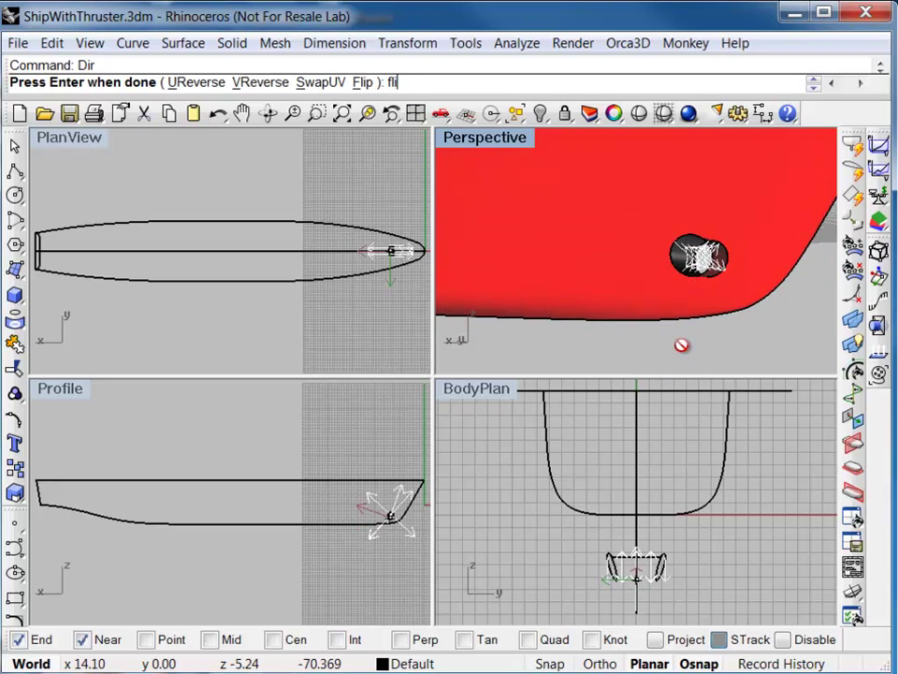
pyautogui.click(363, 83)
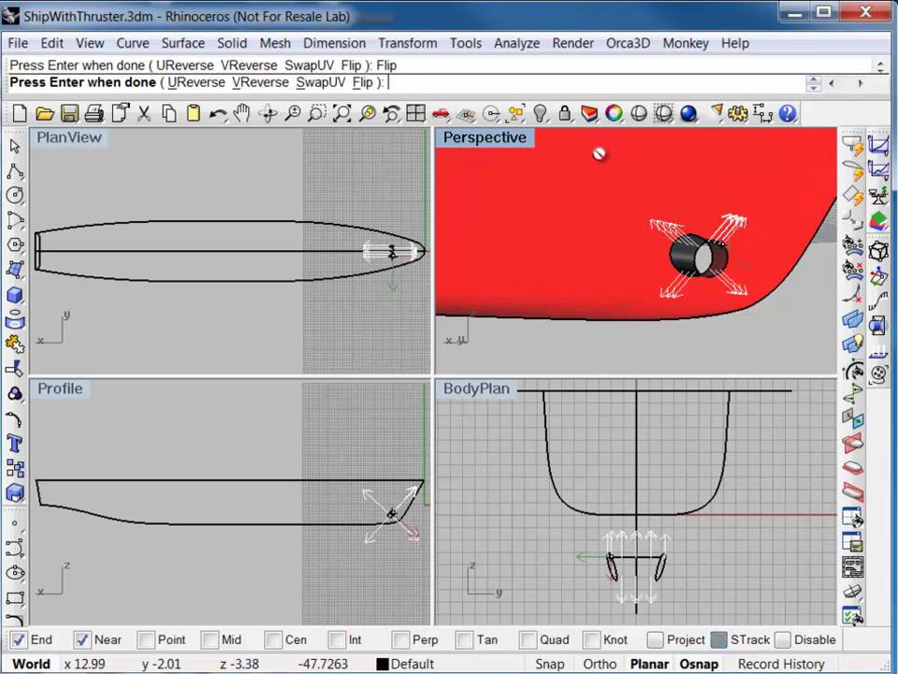
pyautogui.press('Return')
# Reverse the thruster tunnel's direction twice with Flip, then deselect it.
pyautogui.click(683, 259)
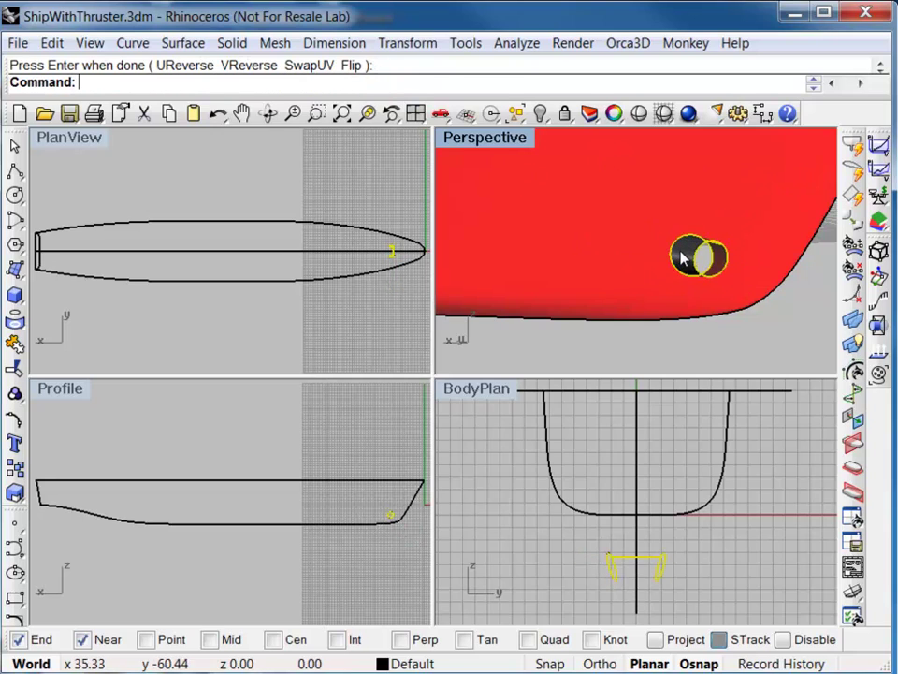
pyautogui.write('Flip')
pyautogui.press('Return')
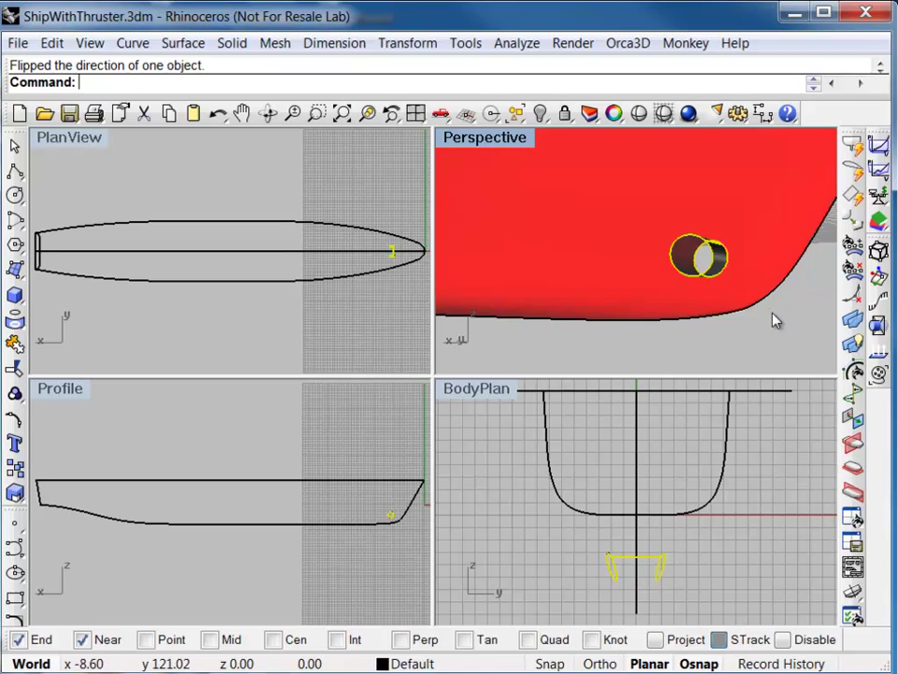
pyautogui.write('Flip')
pyautogui.press('Return')
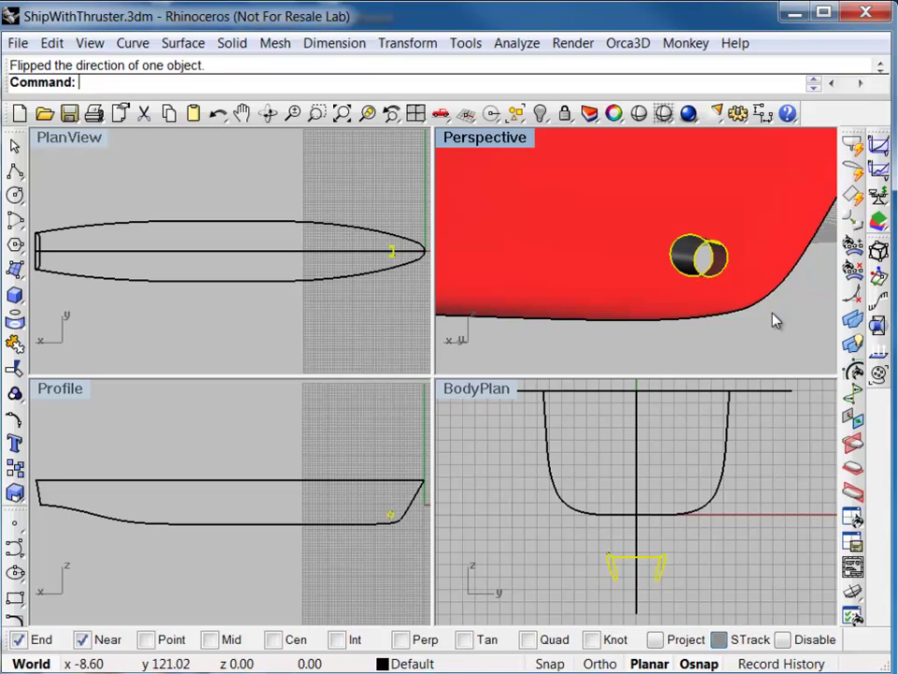
pyautogui.press('Escape')
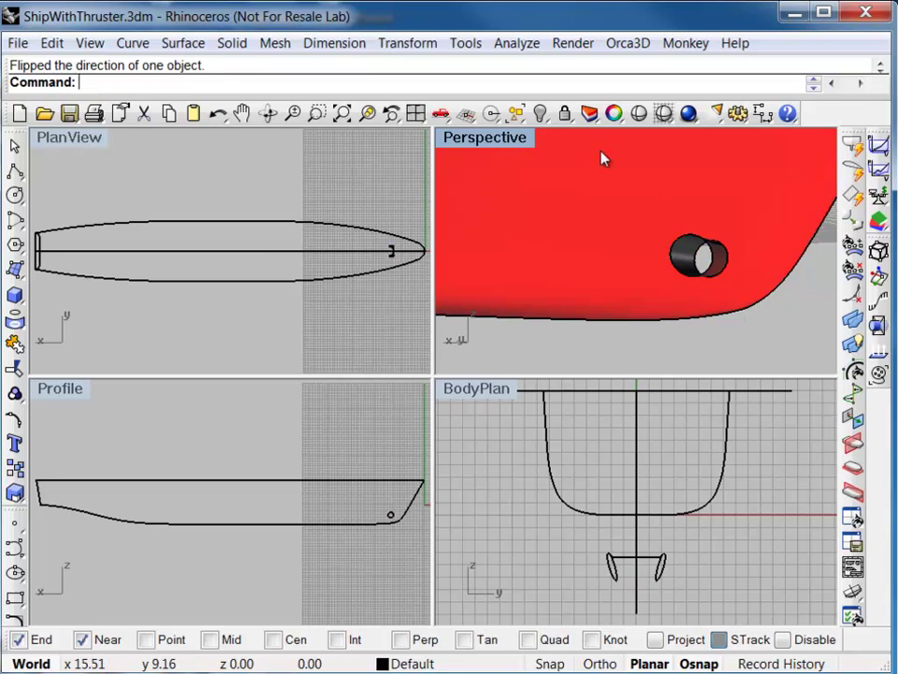
# Show the hidden outer hull again, orbit to a side view, and open the recent files list.
pyautogui.rightClick(542, 114)
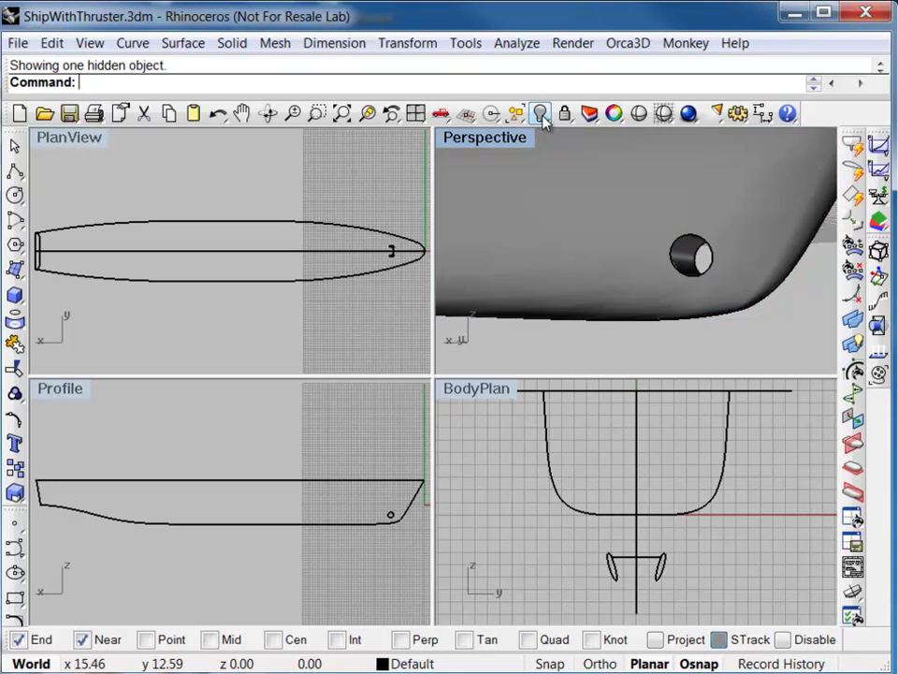
pyautogui.scroll(-5, 589, 190)
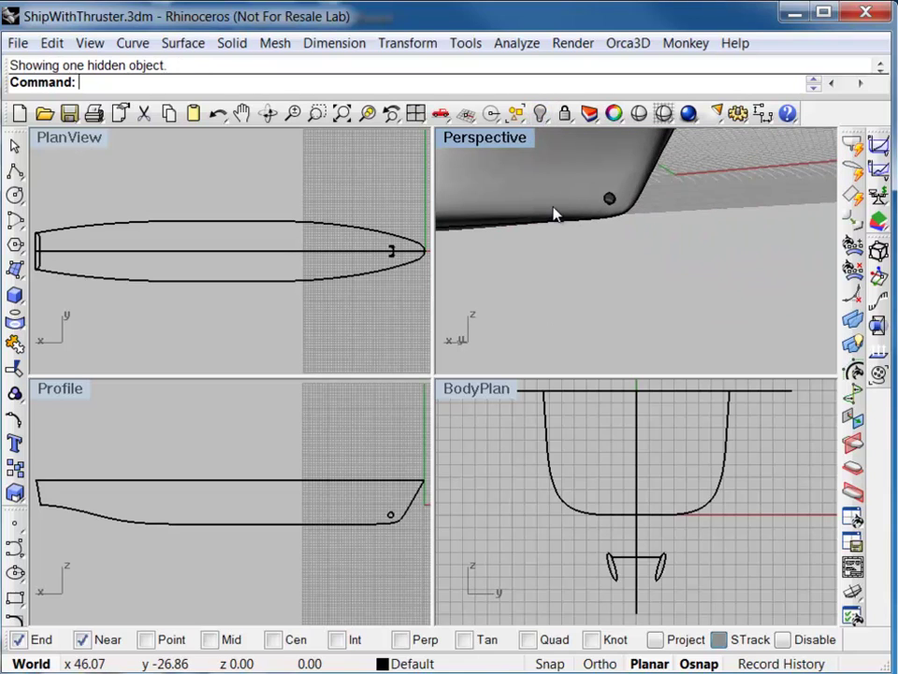
pyautogui.moveTo(554, 215); pyautogui.dragTo(823, 286, button='right')
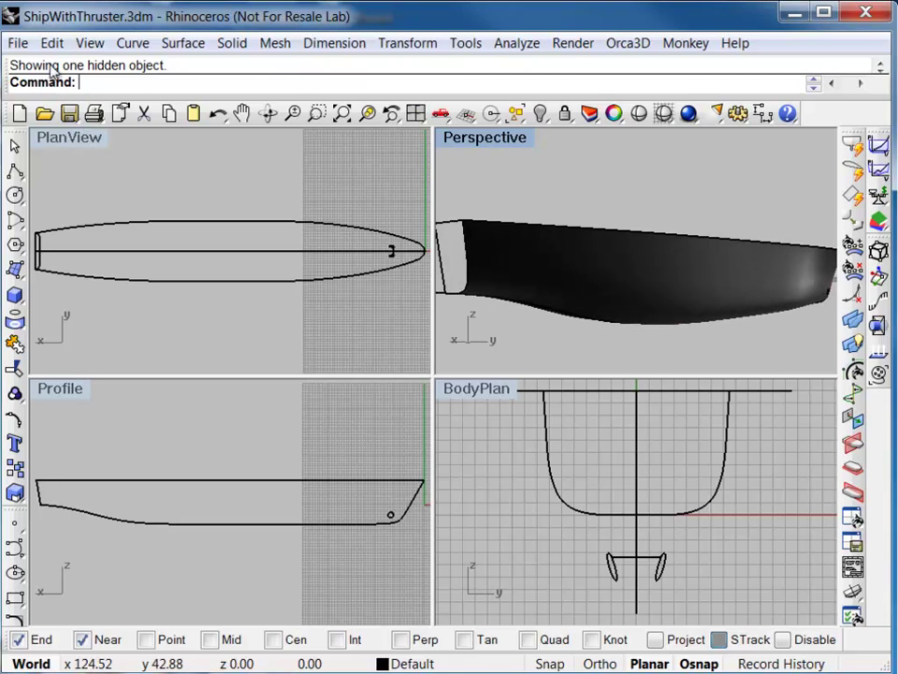
pyautogui.click(18, 43)
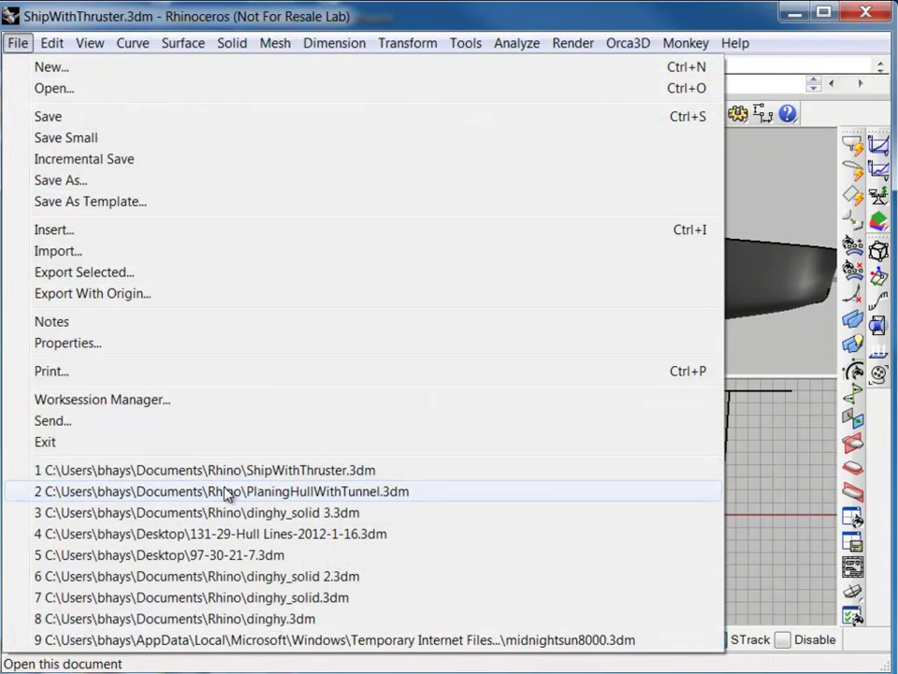
# Open PlaningHullWithTunnel.3dm without saving the ship model, and hide its section curves.
pyautogui.click(228, 493)
pyautogui.click(446, 405)
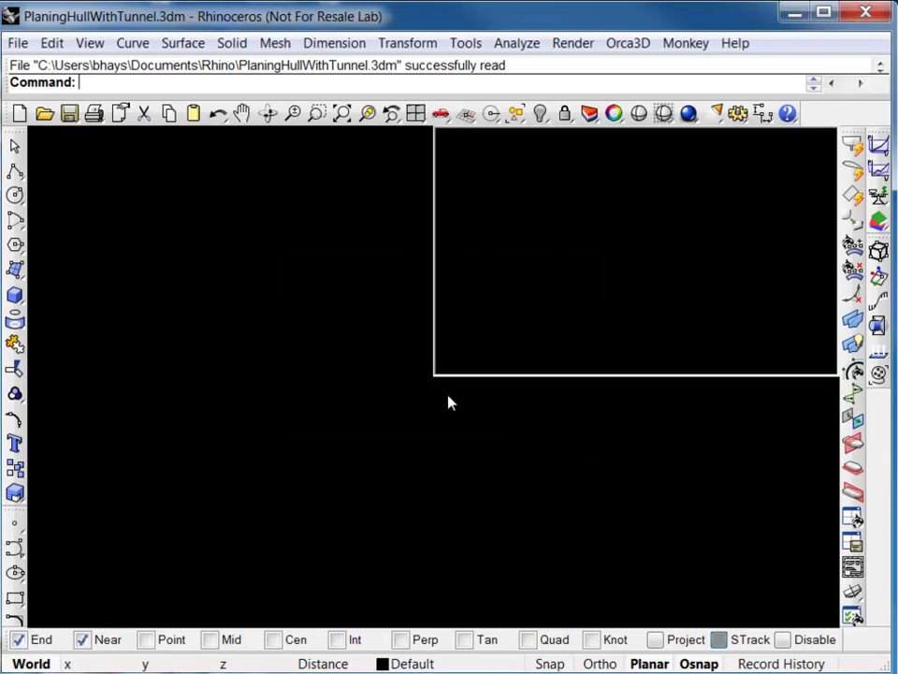
pyautogui.click(852, 345)
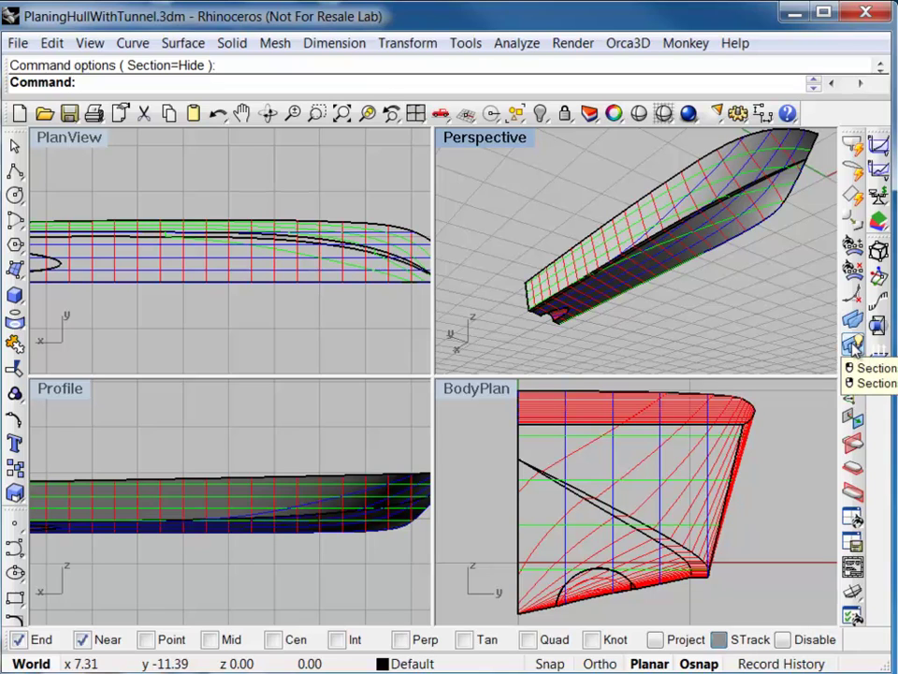
pyautogui.click(852, 345)
pyautogui.click(852, 346)
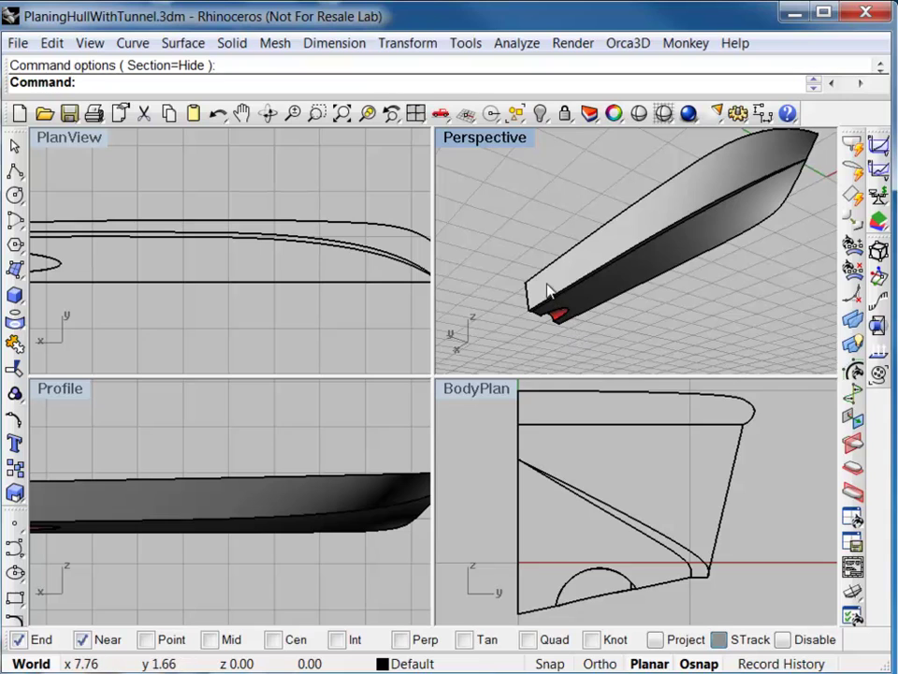
# Orbit and zoom to the planing hull's stern underside and select the red tunnel surface.
pyautogui.moveTo(551, 291); pyautogui.dragTo(582, 177, button='right')
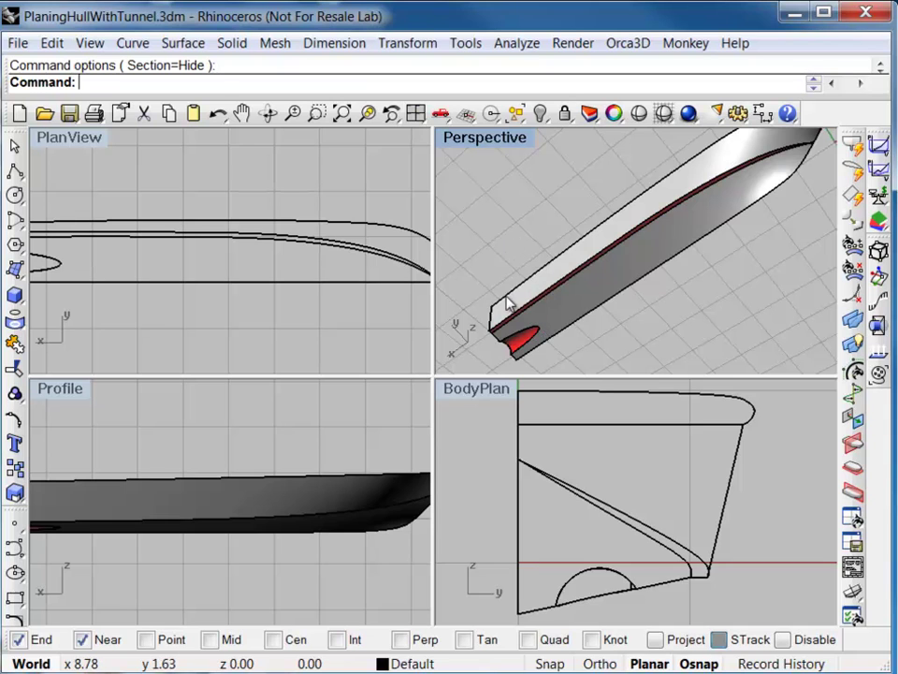
pyautogui.moveTo(503, 281); pyautogui.dragTo(522, 147, button='right')
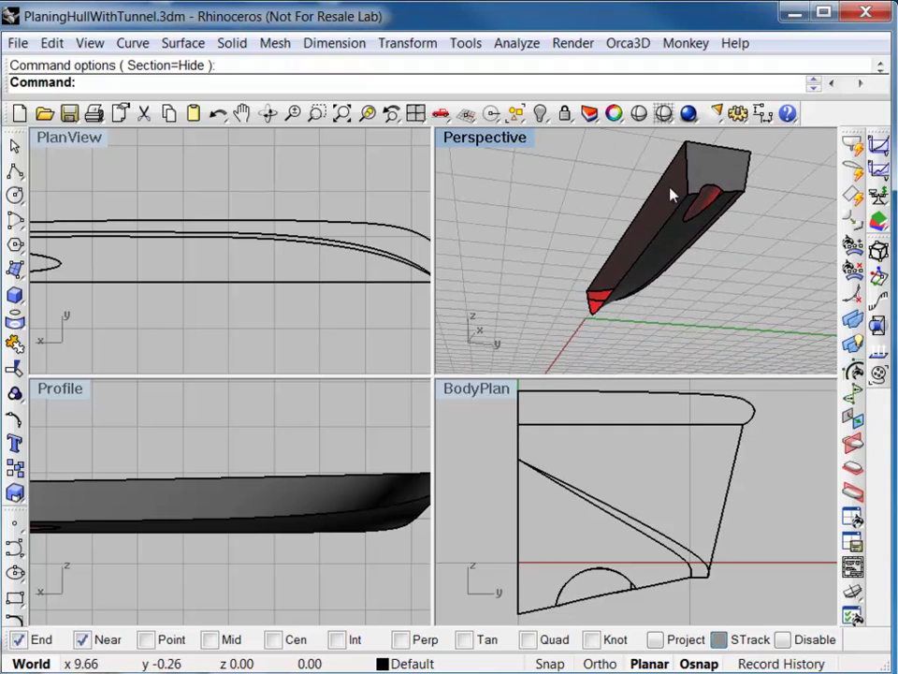
pyautogui.scroll(6, 726, 179)
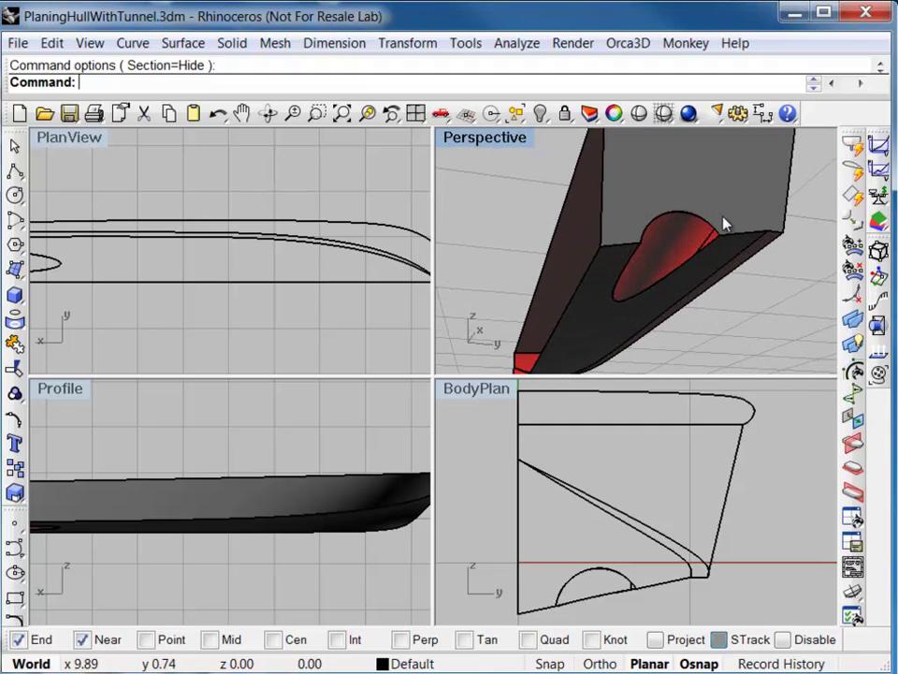
pyautogui.click(671, 243)
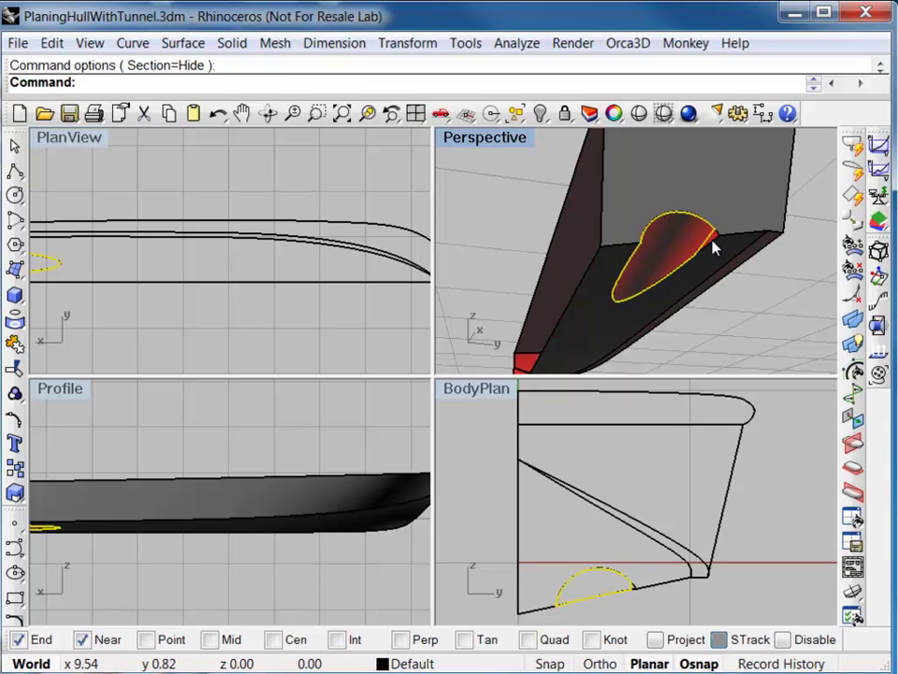
pyautogui.click(714, 242)
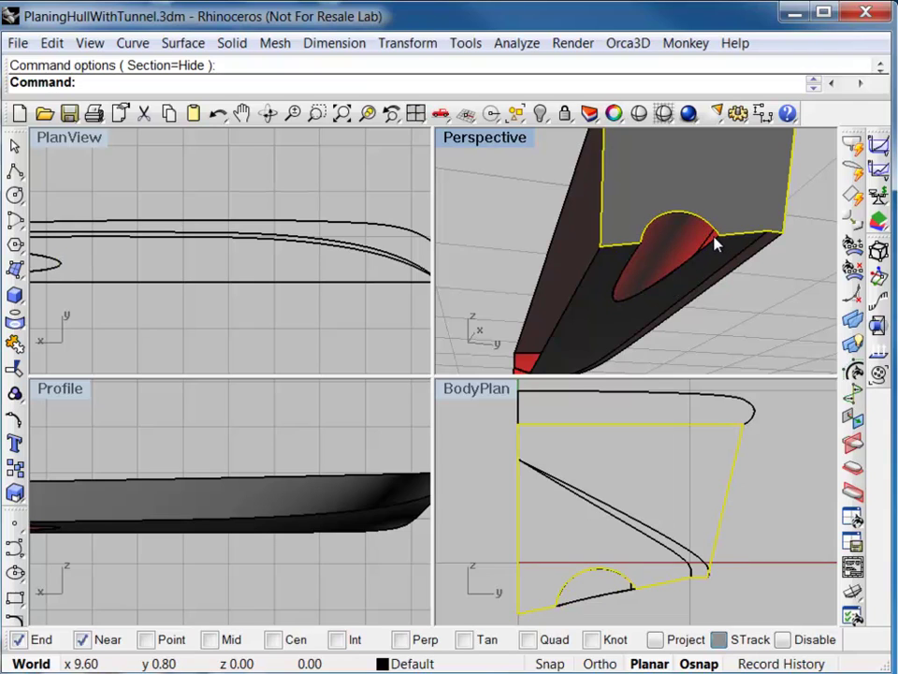
pyautogui.moveTo(703, 267); pyautogui.dragTo(744, 256, button='right')
pyautogui.moveTo(823, 260)
pyautogui.mouseDown(button='right')
pyautogui.moveTo(837, 236)
pyautogui.moveTo(782, 256)
pyautogui.moveTo(728, 236)
pyautogui.moveTo(711, 241)
pyautogui.moveTo(819, 239)
pyautogui.mouseUp(button='right')
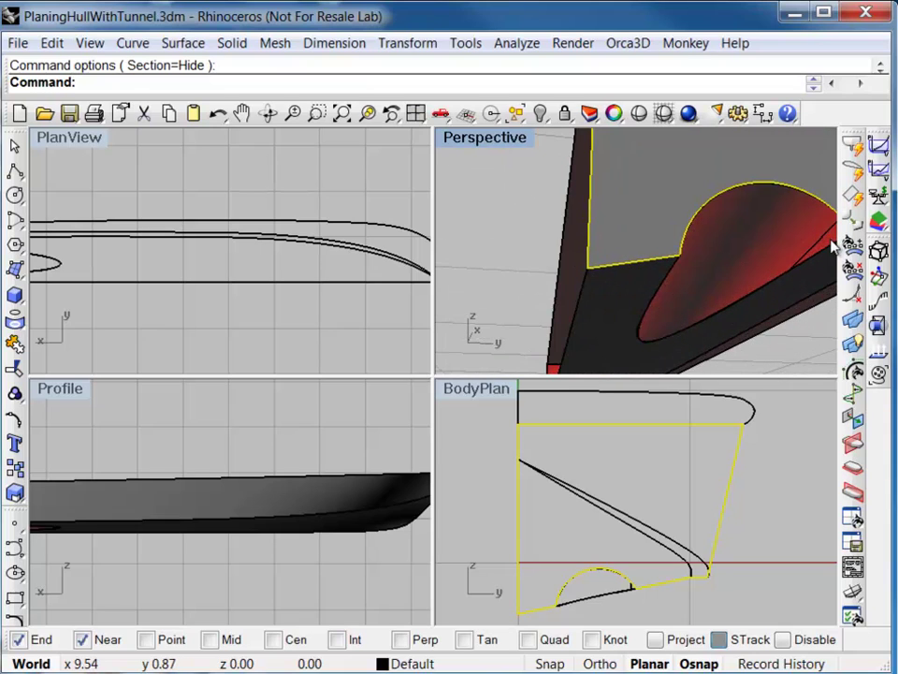
pyautogui.click(830, 246)
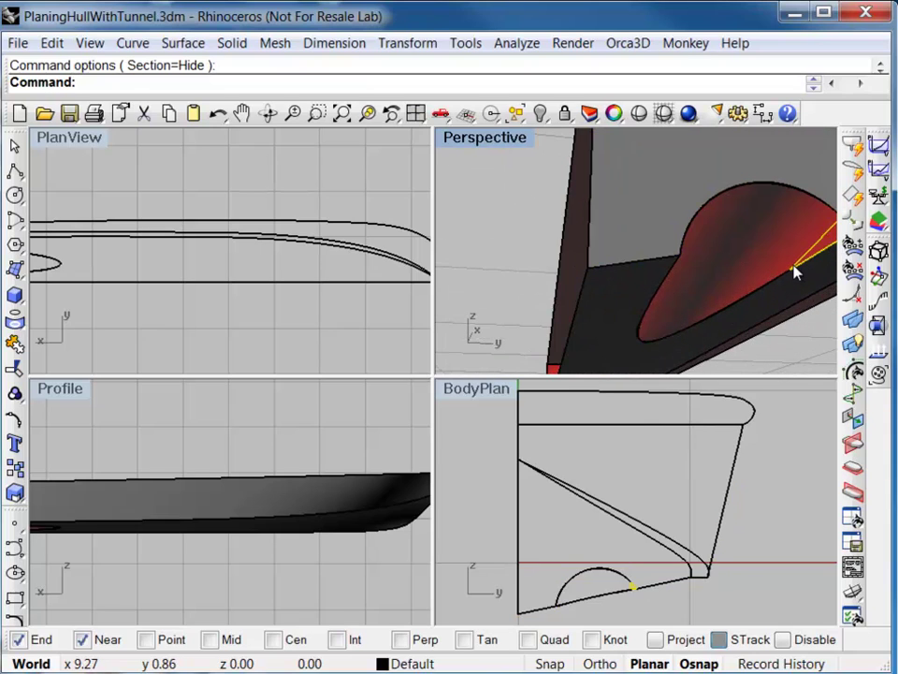
pyautogui.click(761, 248)
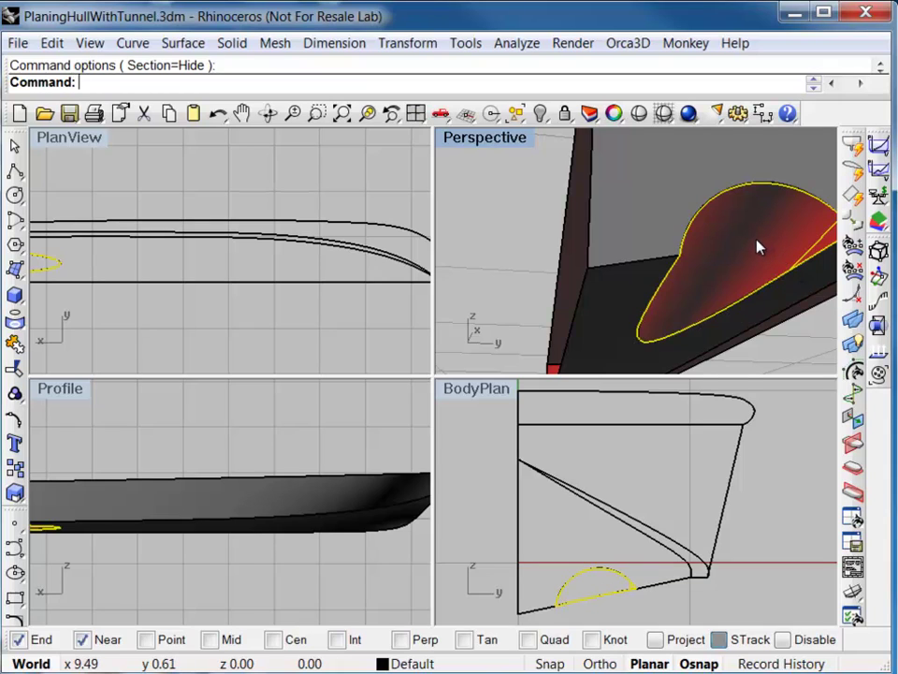
# Flip the direction of the two tunnel surfaces so they shade grey.
pyautogui.write('Flip')
pyautogui.press('Return')
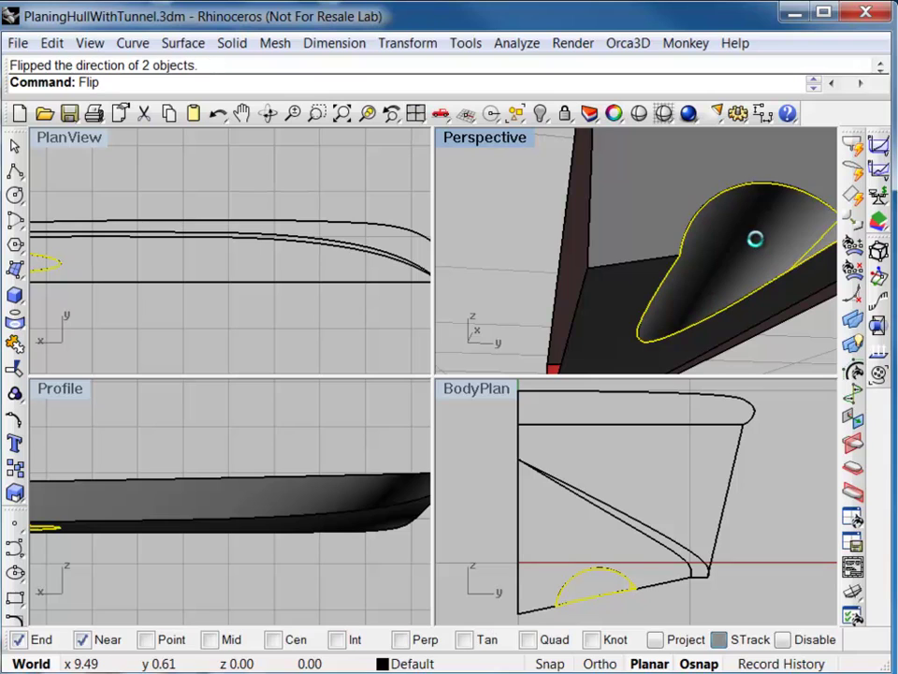
pyautogui.scroll(-5, 758, 246)
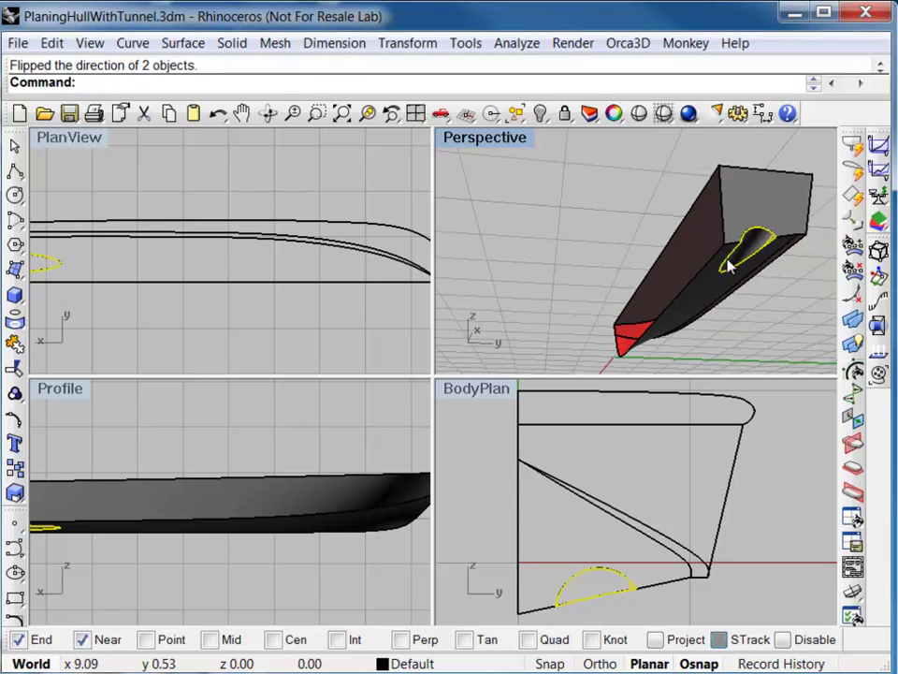
# Orbit around the hull to reveal the thin red strip still running along it.
pyautogui.moveTo(651, 286); pyautogui.dragTo(816, 363, button='right')
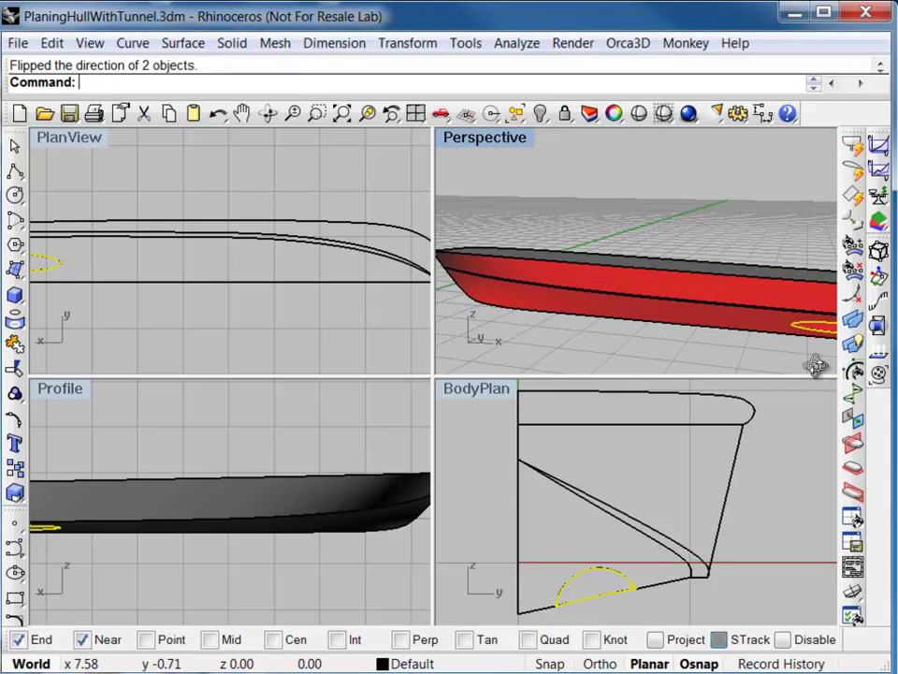
pyautogui.press('Escape')
pyautogui.moveTo(568, 334); pyautogui.dragTo(611, 157, button='right')
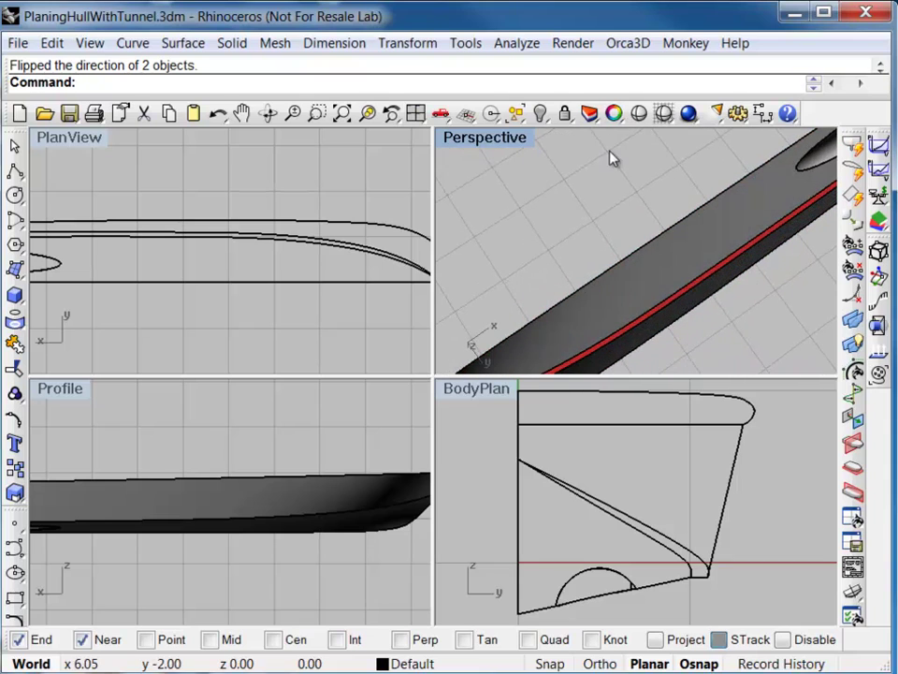
pyautogui.moveTo(593, 242); pyautogui.dragTo(529, 191, button='right')
pyautogui.scroll(6, 700, 247)
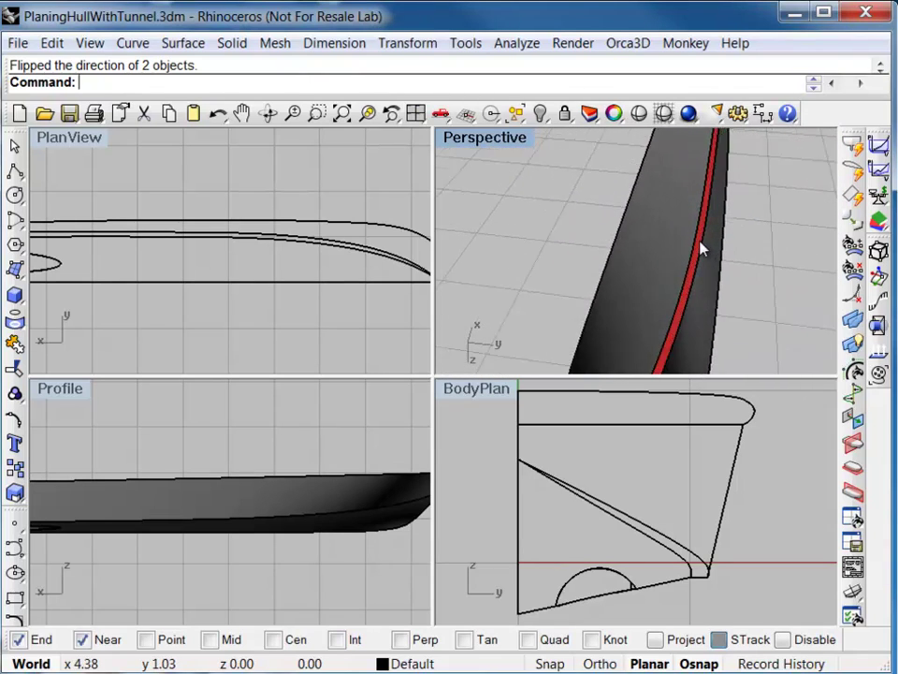
# Flip the narrow strip along the hull side so it shades grey, then check from below.
pyautogui.click(700, 271)
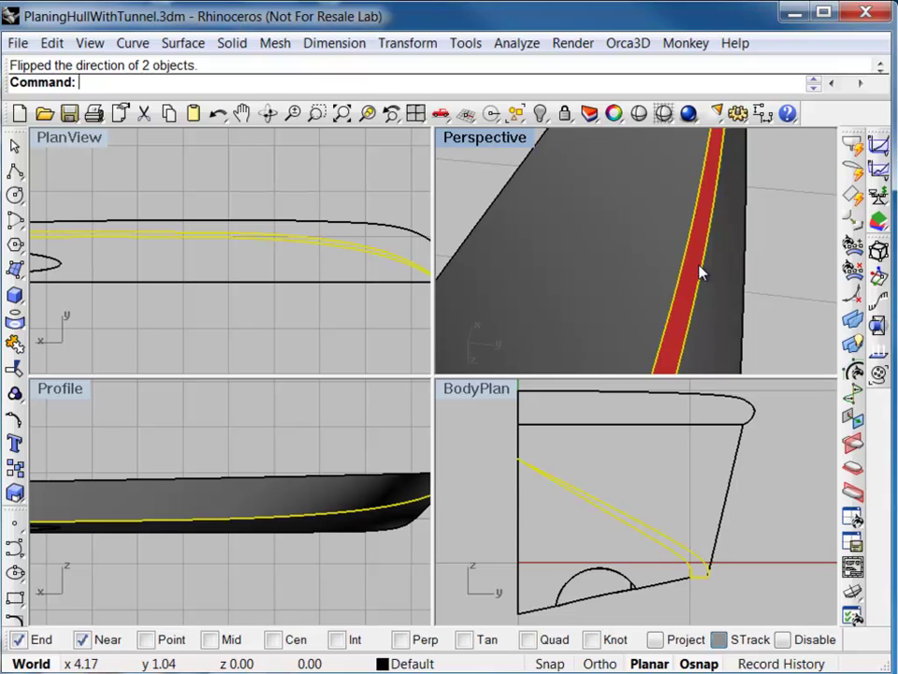
pyautogui.write('Flip')
pyautogui.press('Return')
pyautogui.click(774, 229)
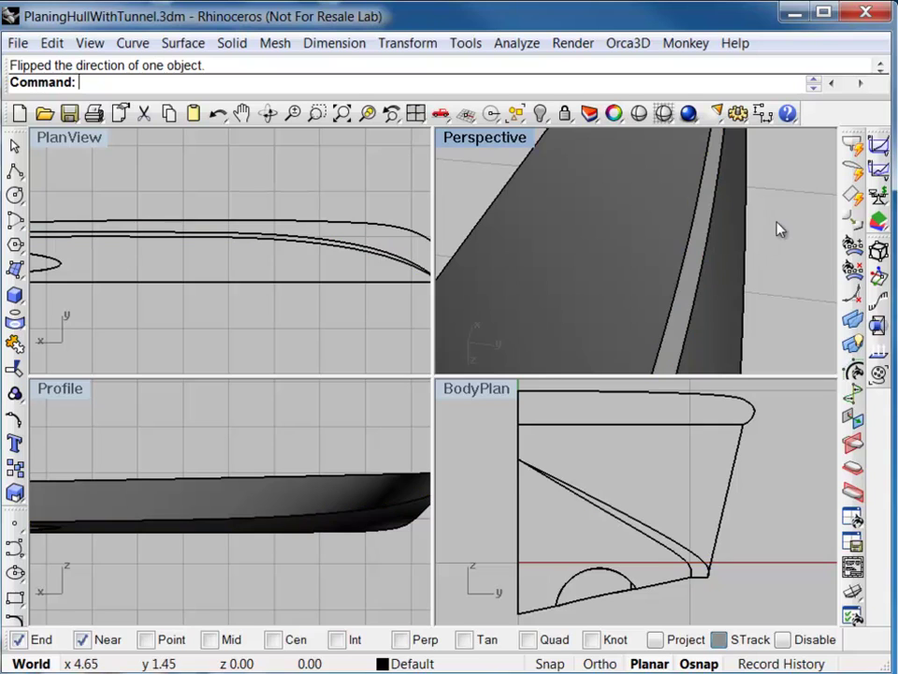
pyautogui.moveTo(730, 191); pyautogui.dragTo(649, 156, button='right')
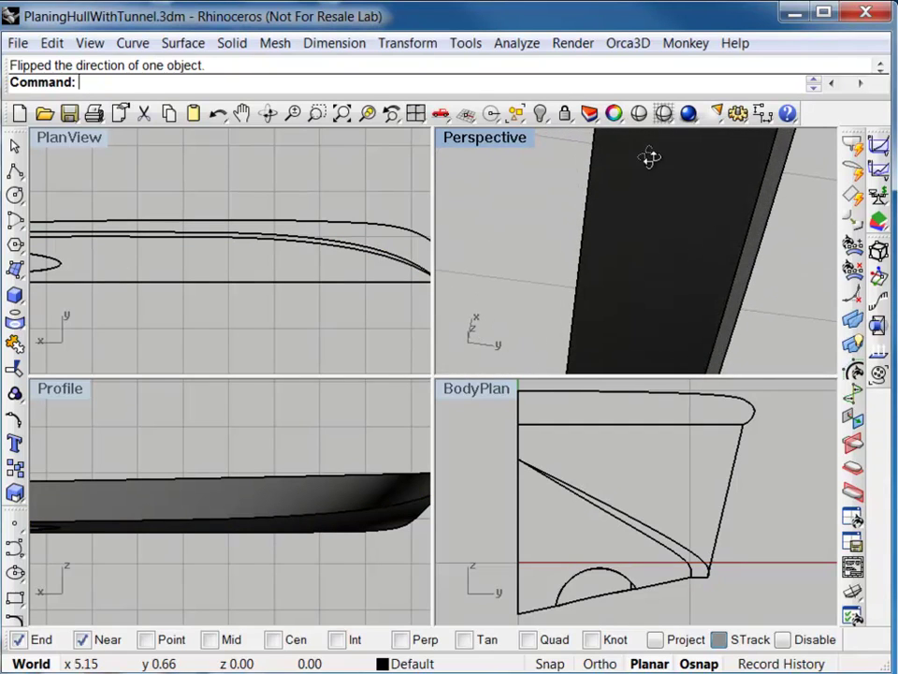
pyautogui.moveTo(733, 193); pyautogui.dragTo(698, 307, button='right')
pyautogui.scroll(-5, 694, 311)
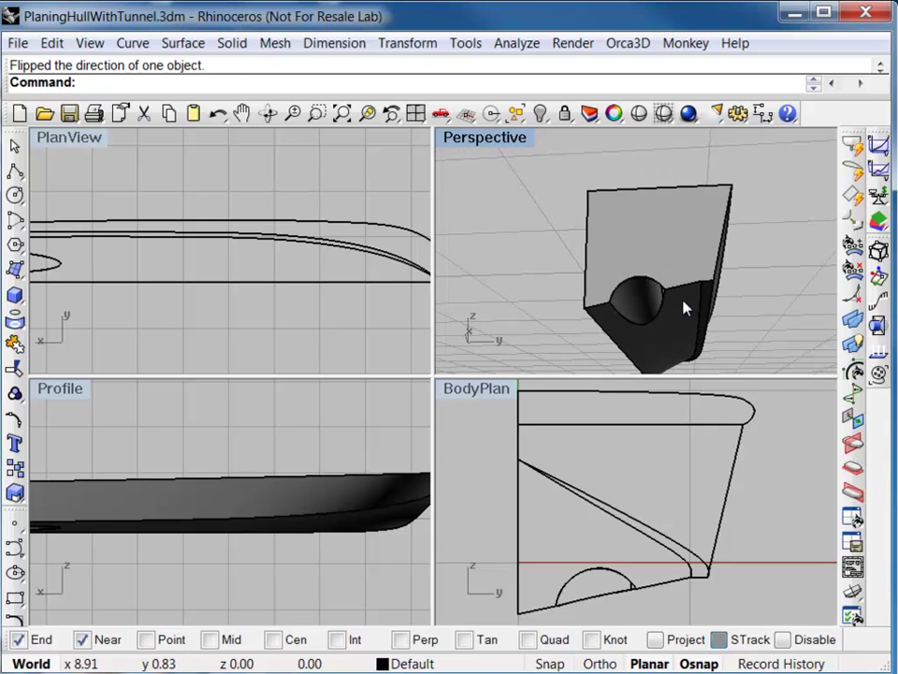
pyautogui.moveTo(643, 312); pyautogui.dragTo(830, 334, button='right')
pyautogui.moveTo(648, 349); pyautogui.dragTo(505, 359, button='right')
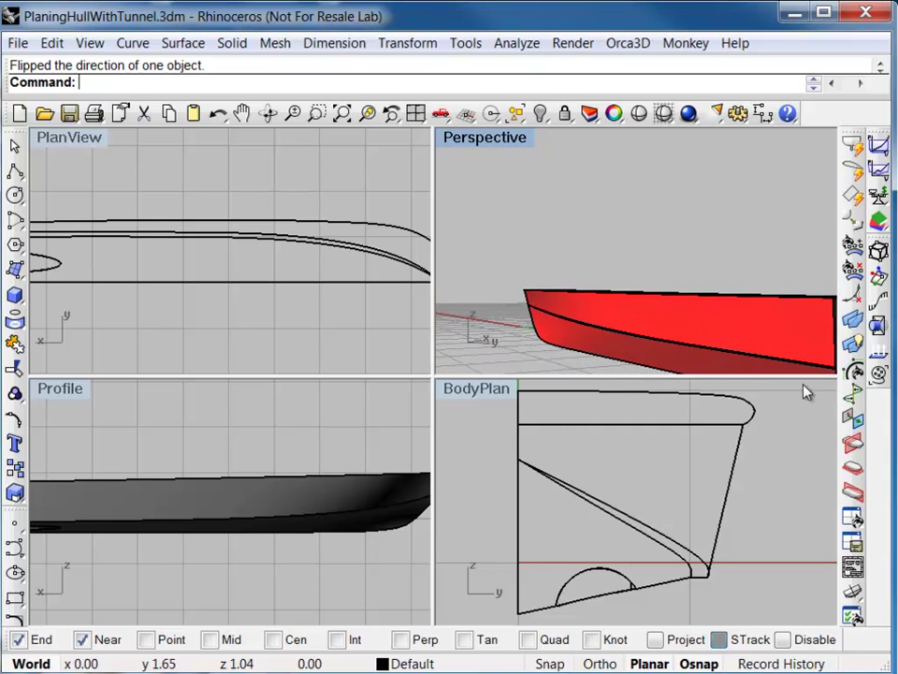